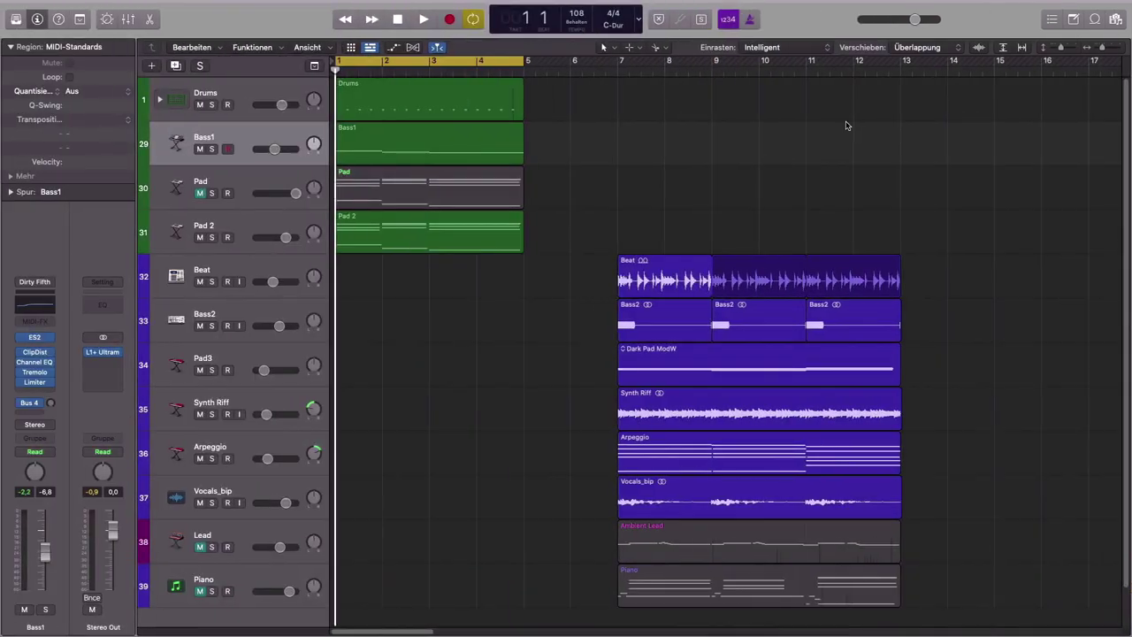
Play the arrangement, view the Tremolo settings on the Pad track and close the plug-in window
key(space)
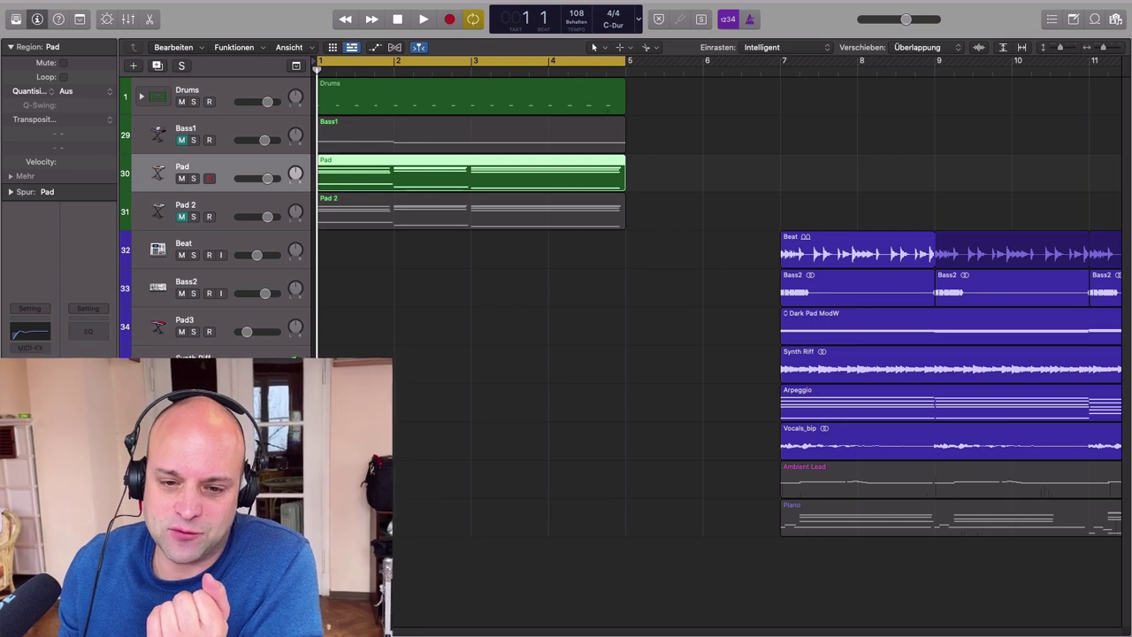
click(30, 389)
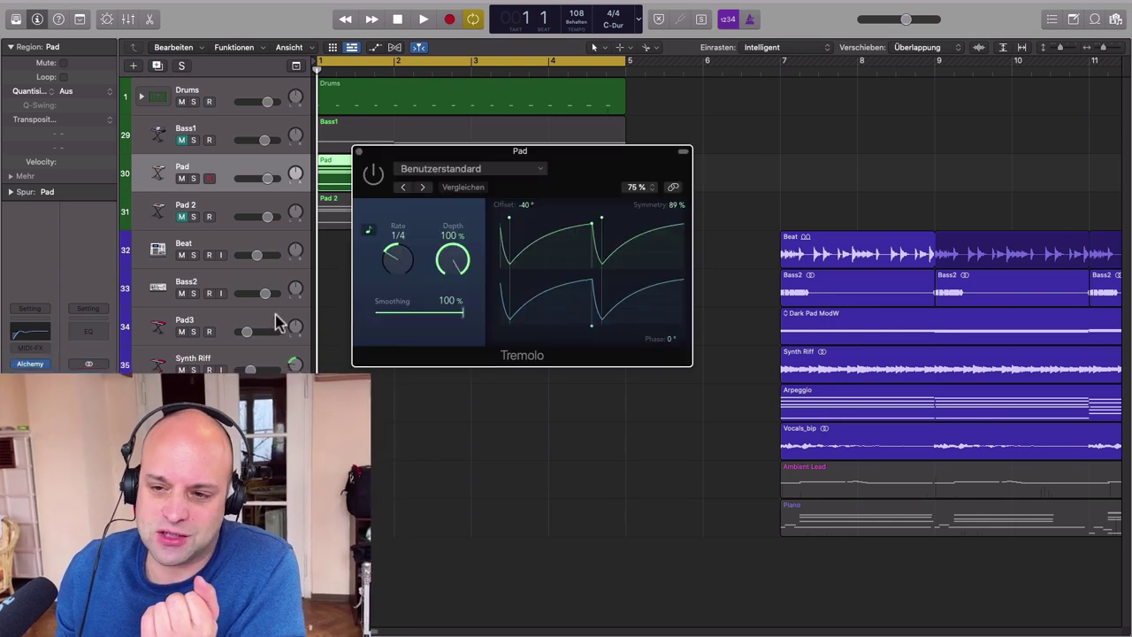
click(360, 155)
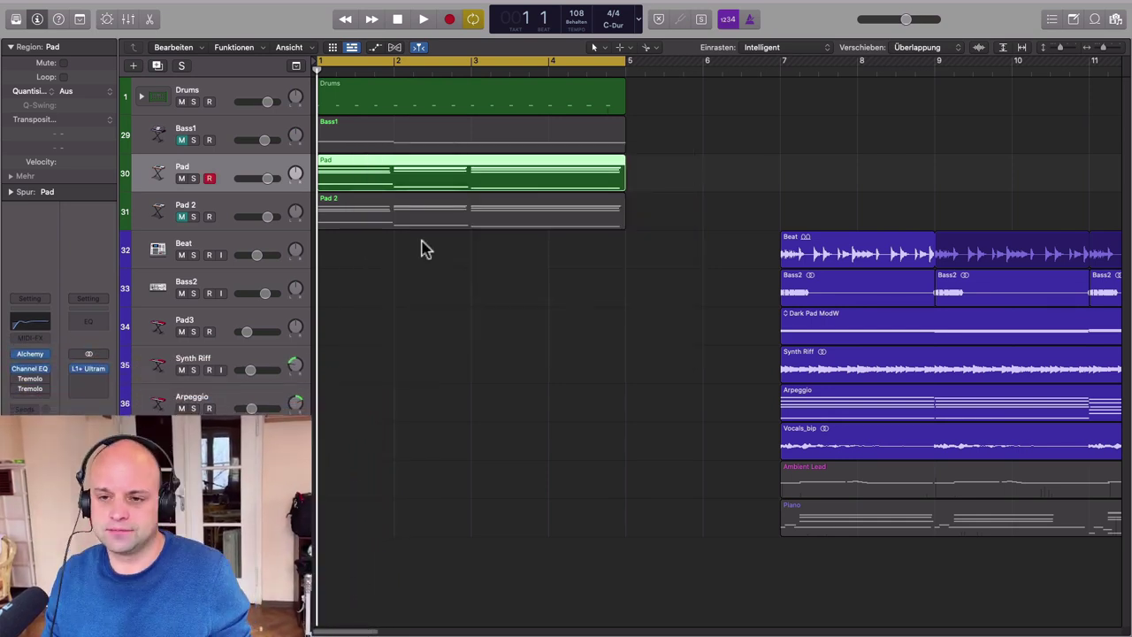
Listen to the loop with the Pad track's Tremolo effects bypassed, keep Pad selected and return the playhead to bar 1
key(space)
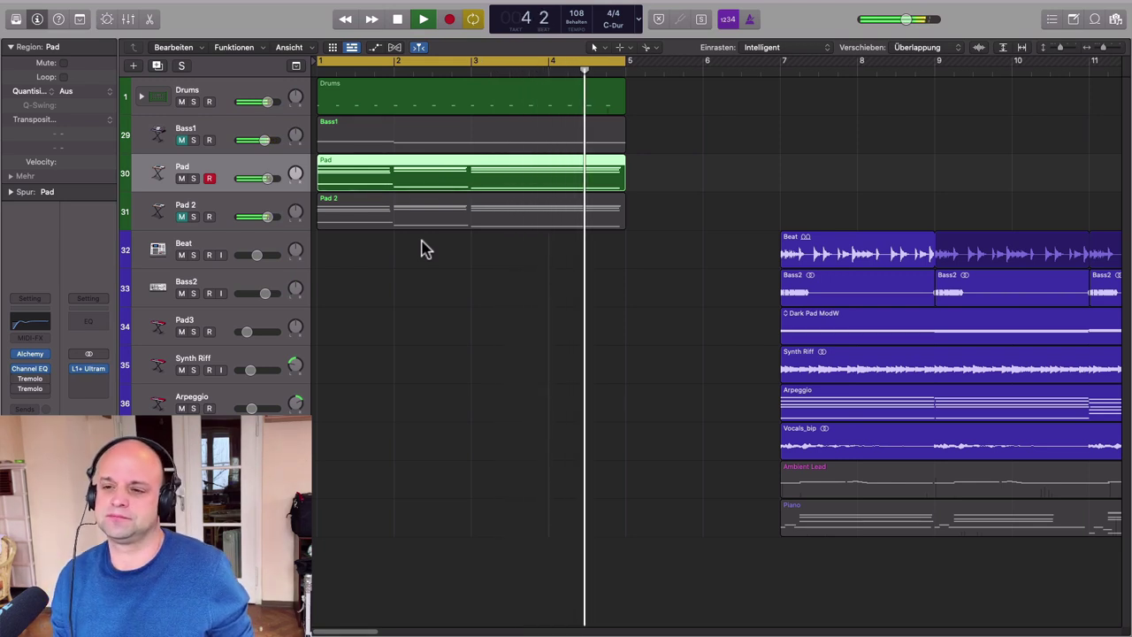
key(space)
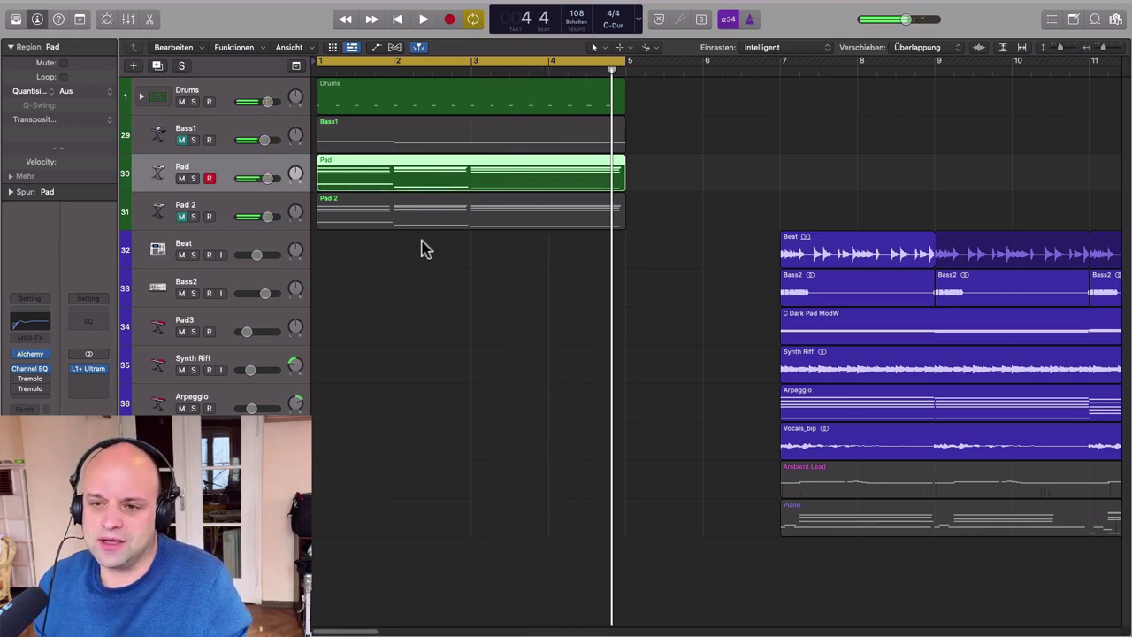
click(282, 92)
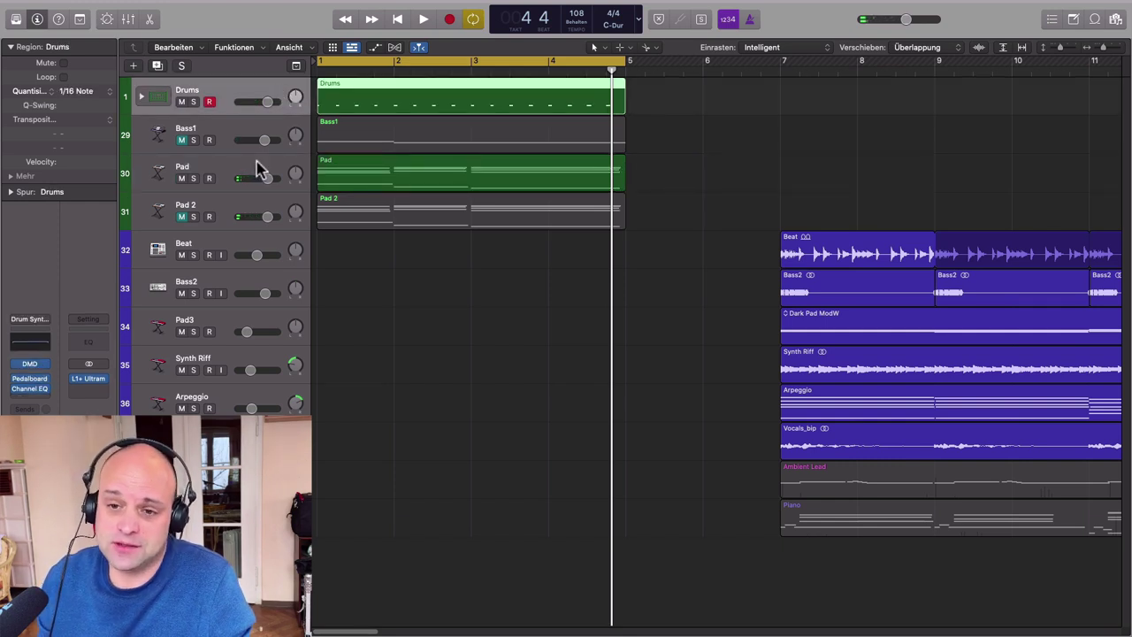
click(257, 170)
click(320, 71)
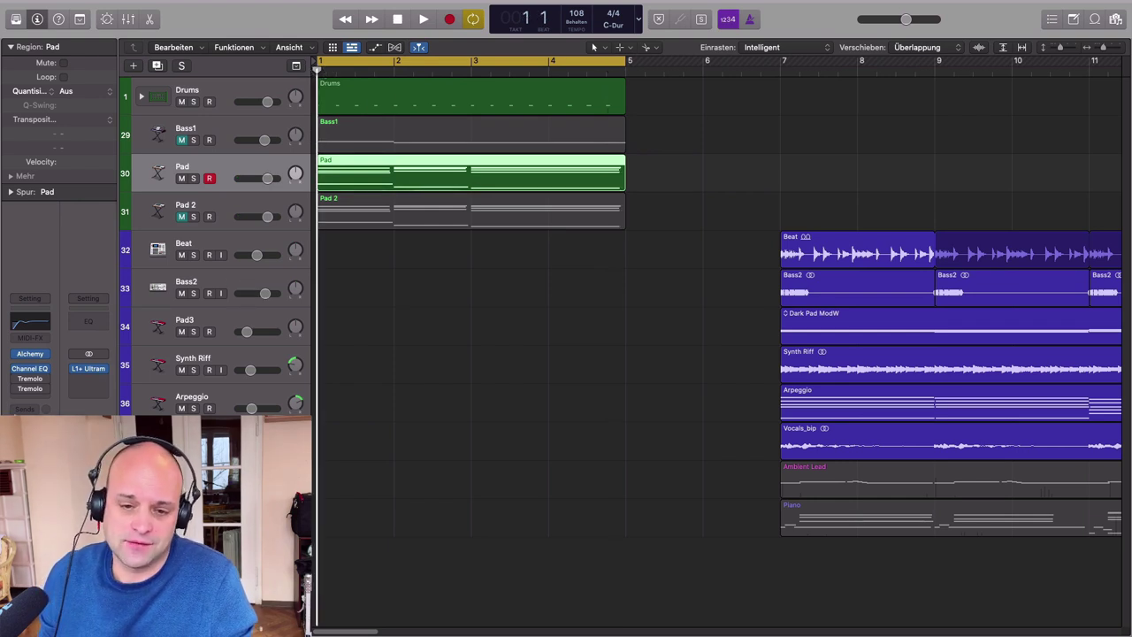
Open the second Tremolo on the Pad track, switch it on and play the loop with its default setting
click(30, 388)
drag(576, 181, 659, 219)
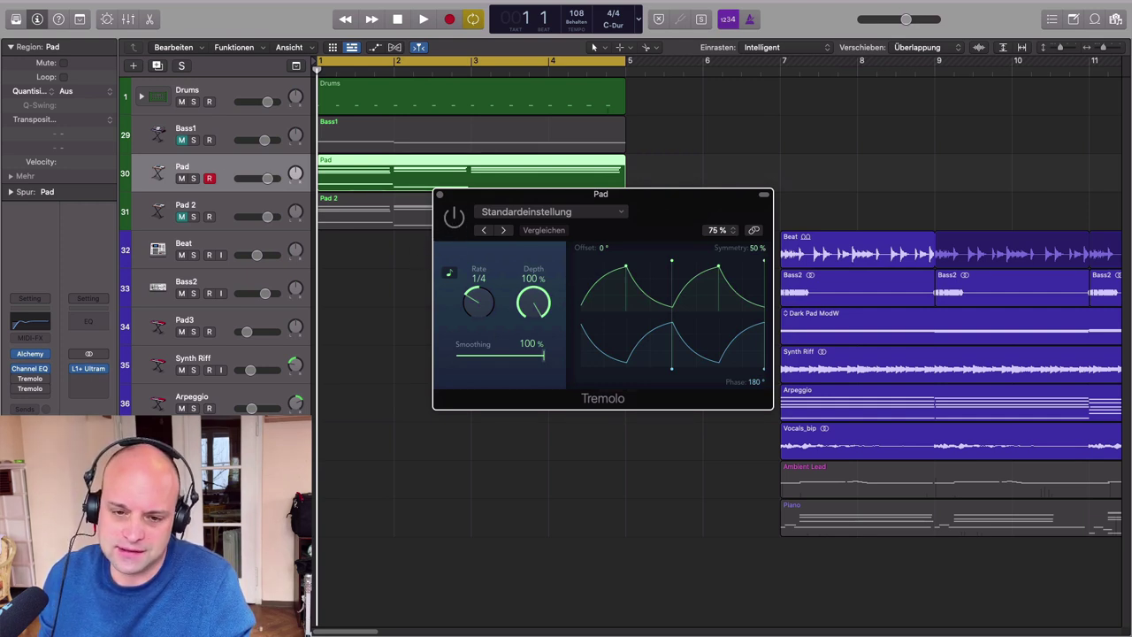
click(452, 220)
key(space)
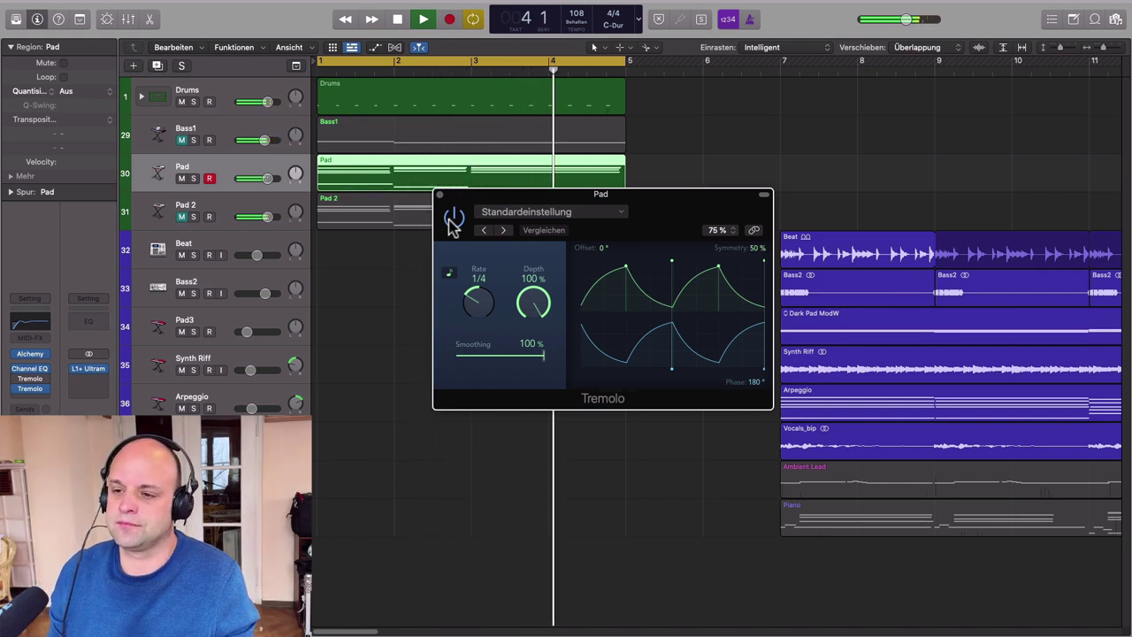
key(space)
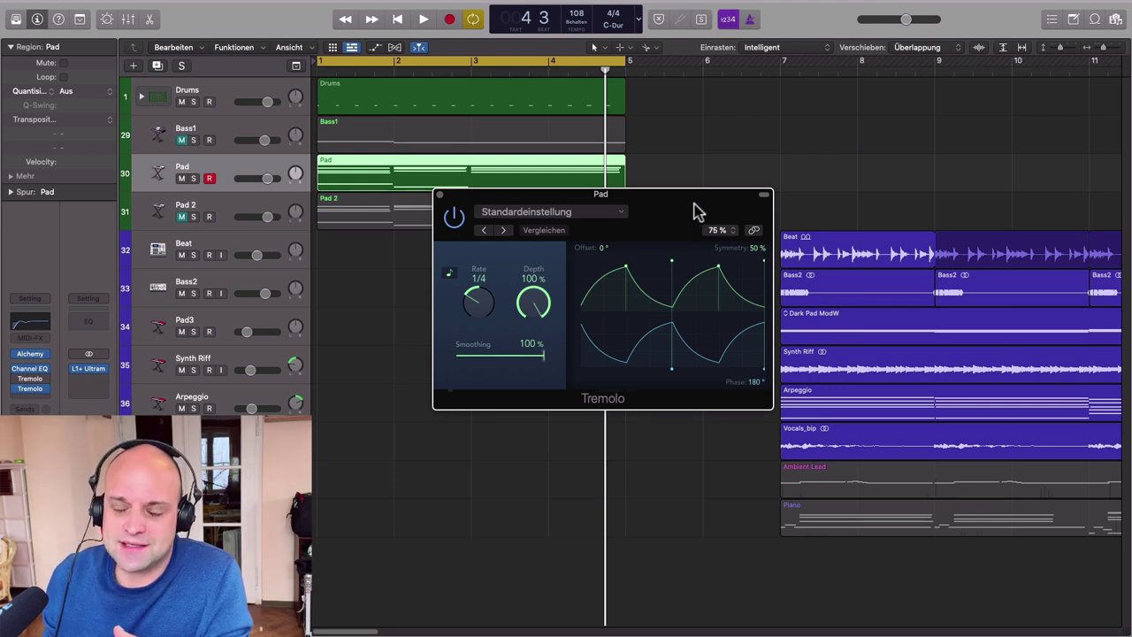
Set the Pad Tremolo's phase to 0° and play the loop to hear the change
drag(694, 211, 646, 214)
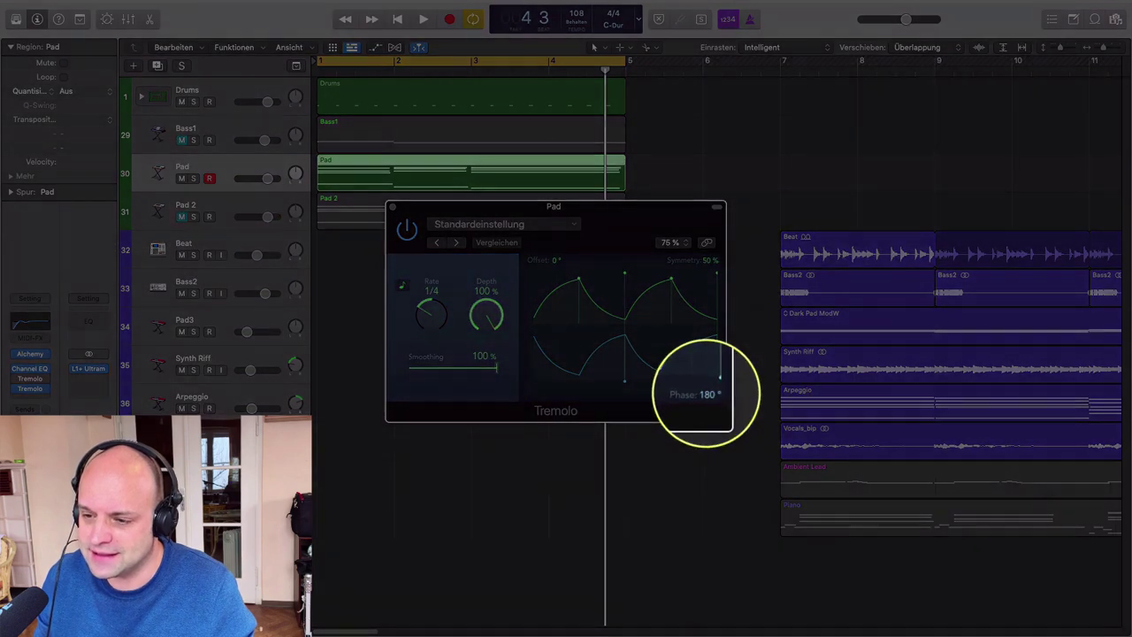
mouse_move(705, 394)
mouse_down()
mouse_move(698, 399)
mouse_move(724, 409)
mouse_move(705, 397)
mouse_up()
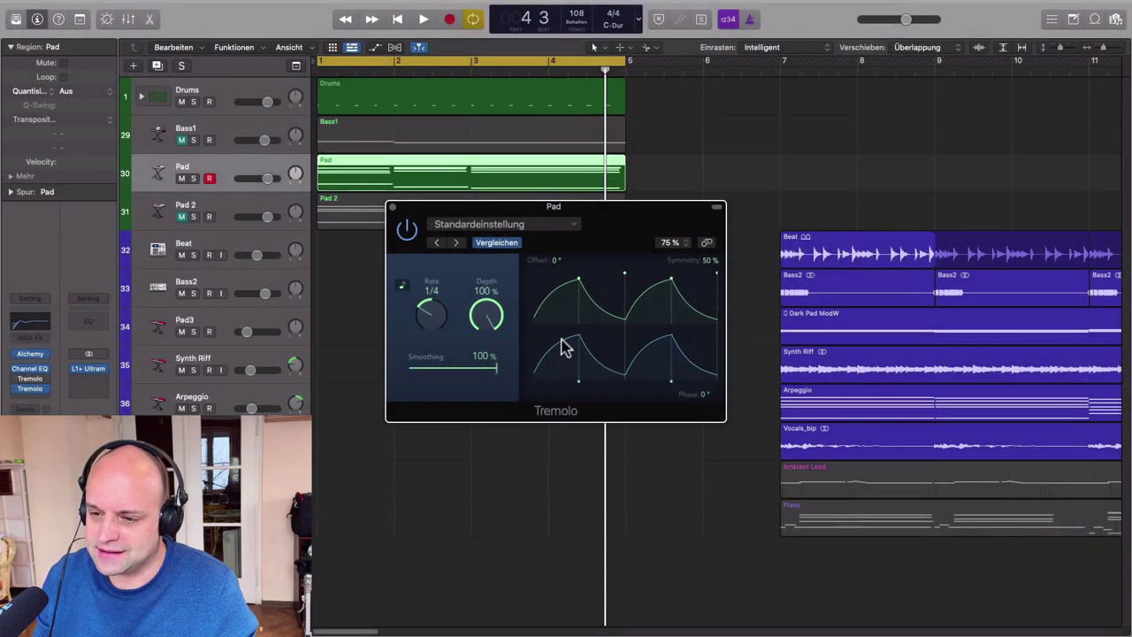
drag(617, 223, 597, 223)
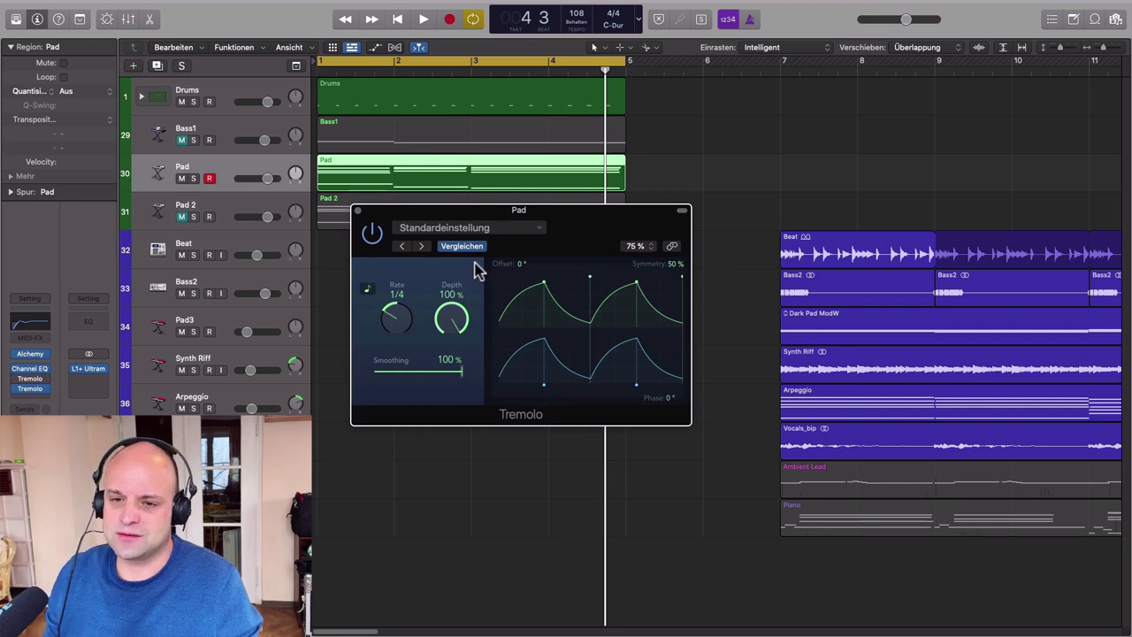
key(space)
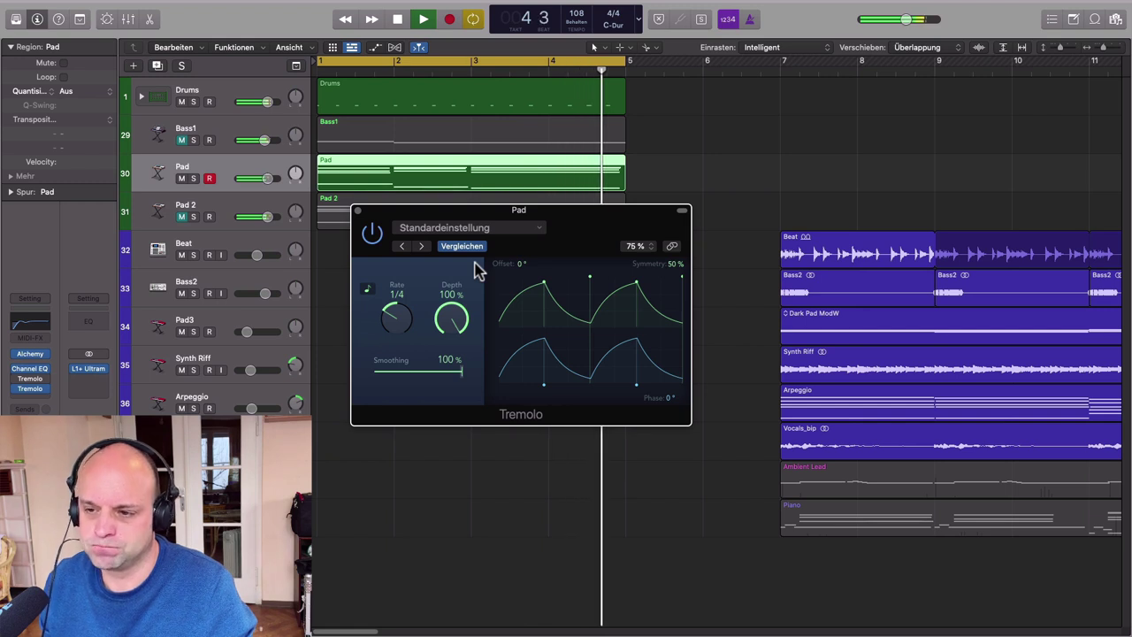
key(space)
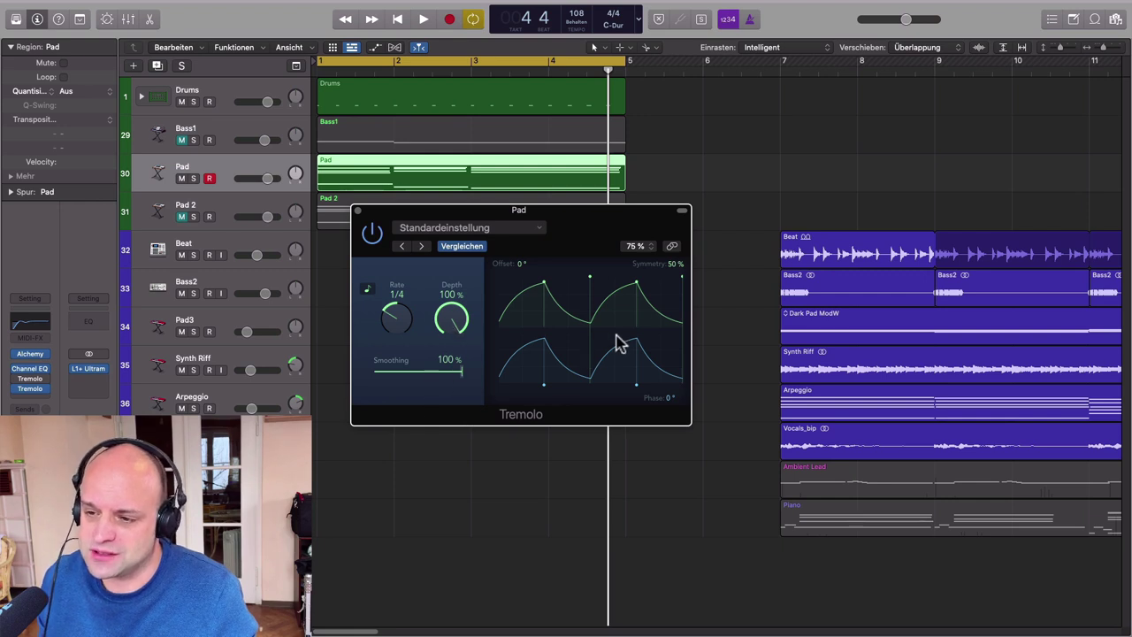
Try out the Pad Tremolo's symmetry control and set its smoothing to 98%
drag(676, 264, 676, 279)
mouse_move(461, 372)
mouse_down()
mouse_move(432, 374)
mouse_move(461, 377)
mouse_up()
drag(675, 271, 676, 254)
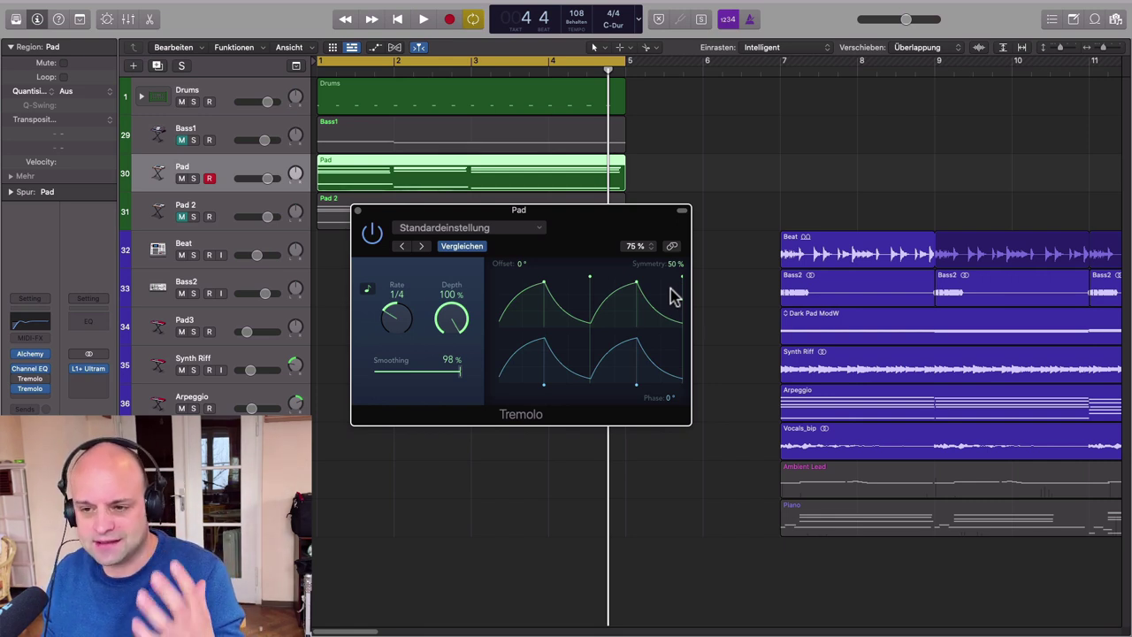
Set the Pad Tremolo's symmetry to 89% and its offset to -20° while the loop plays
key(space)
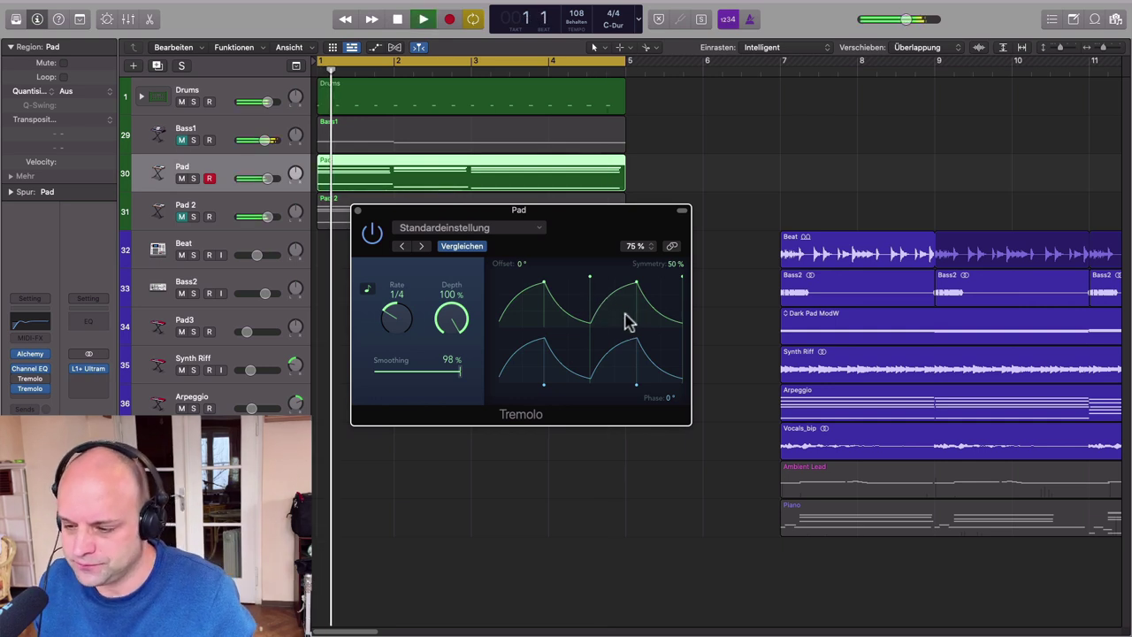
drag(678, 265, 677, 228)
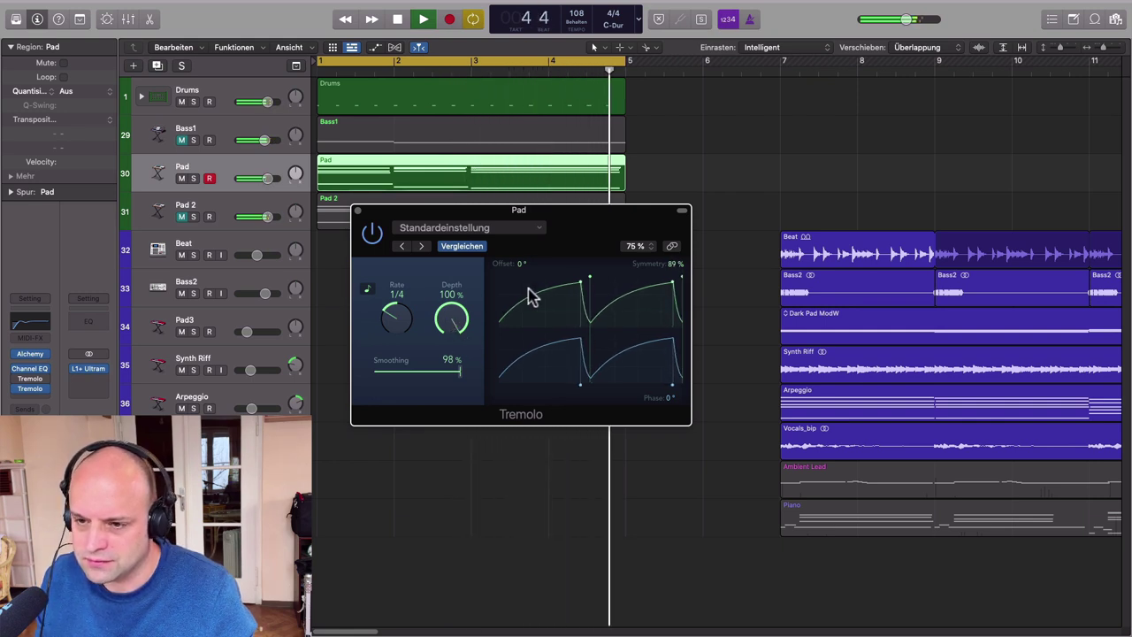
drag(522, 264, 522, 278)
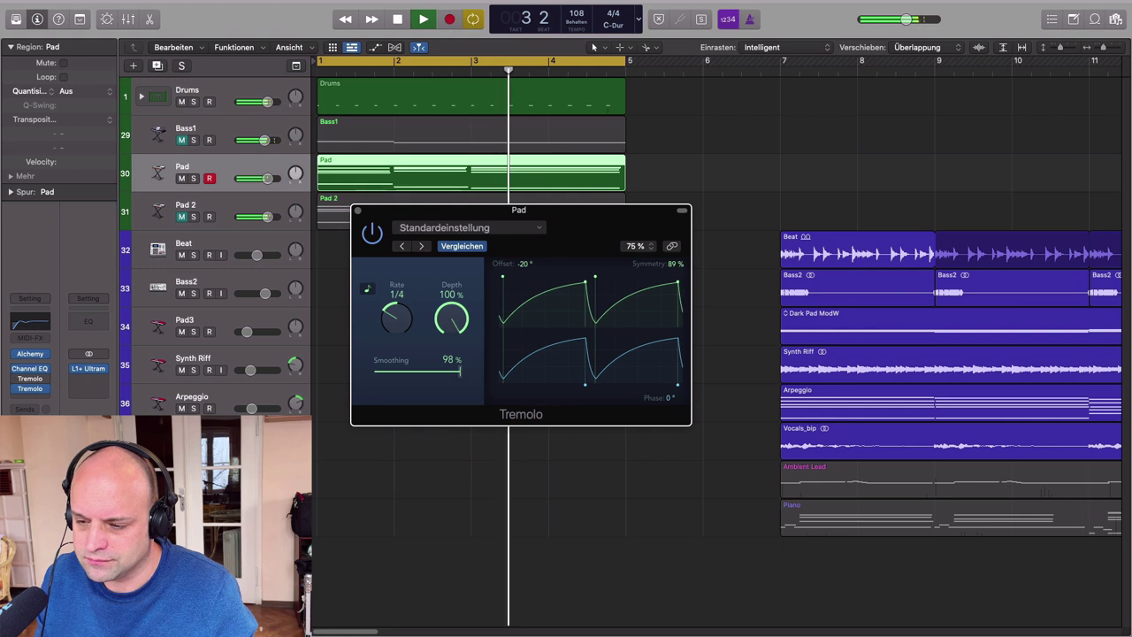
drag(451, 318, 452, 349)
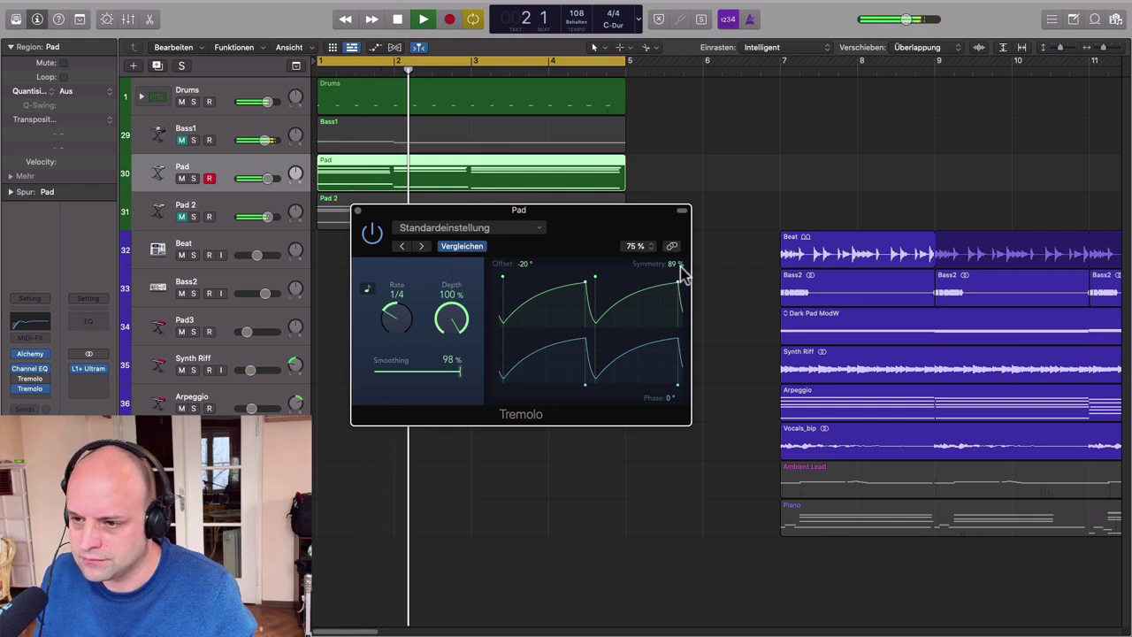
Solo the Pad track briefly to hear its tremolo alone, bring the other tracks back and stop playback
click(194, 179)
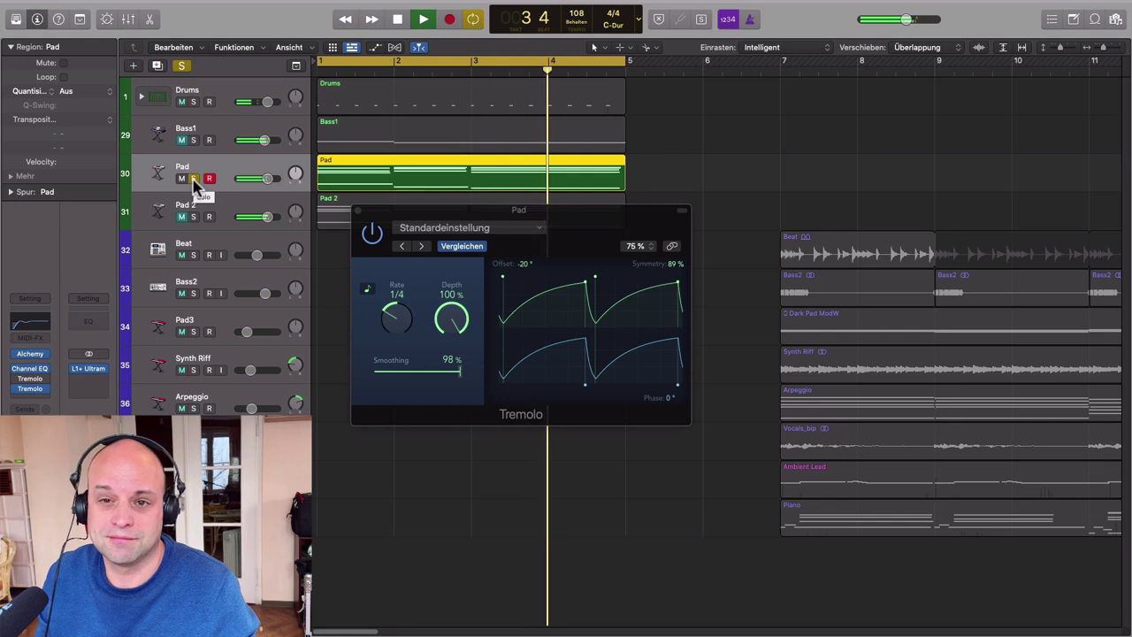
click(194, 178)
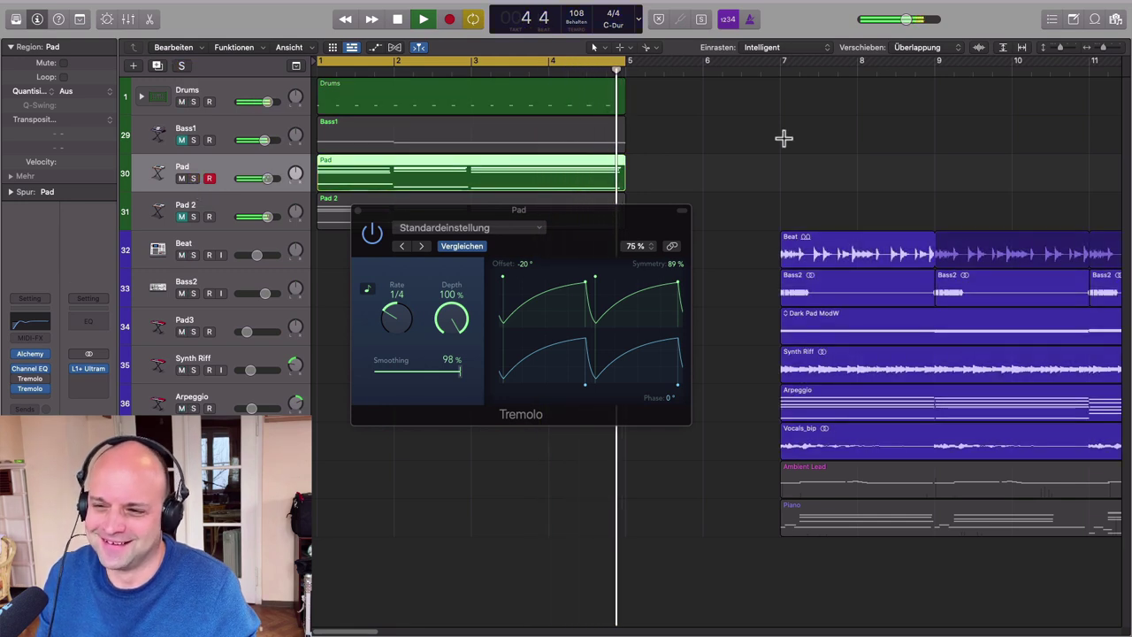
key(space)
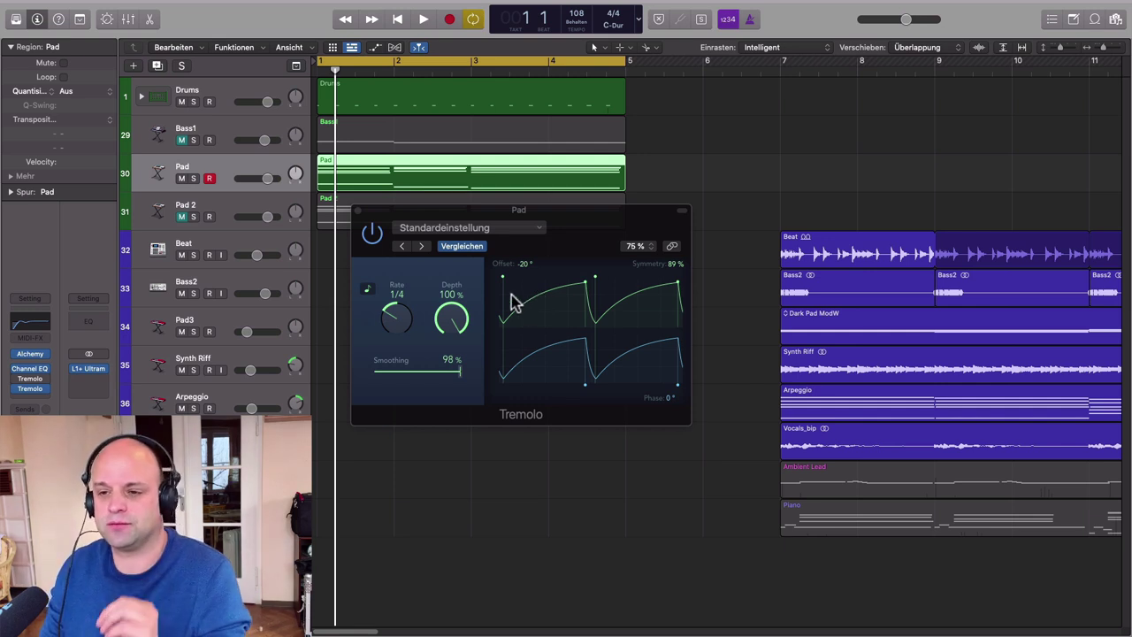
Close the Pad Tremolo window, switch from Pad to Bass1 by muting and unmuting them, and listen to the loop with Bass1 selected
click(357, 213)
click(181, 140)
click(182, 178)
click(227, 132)
key(space)
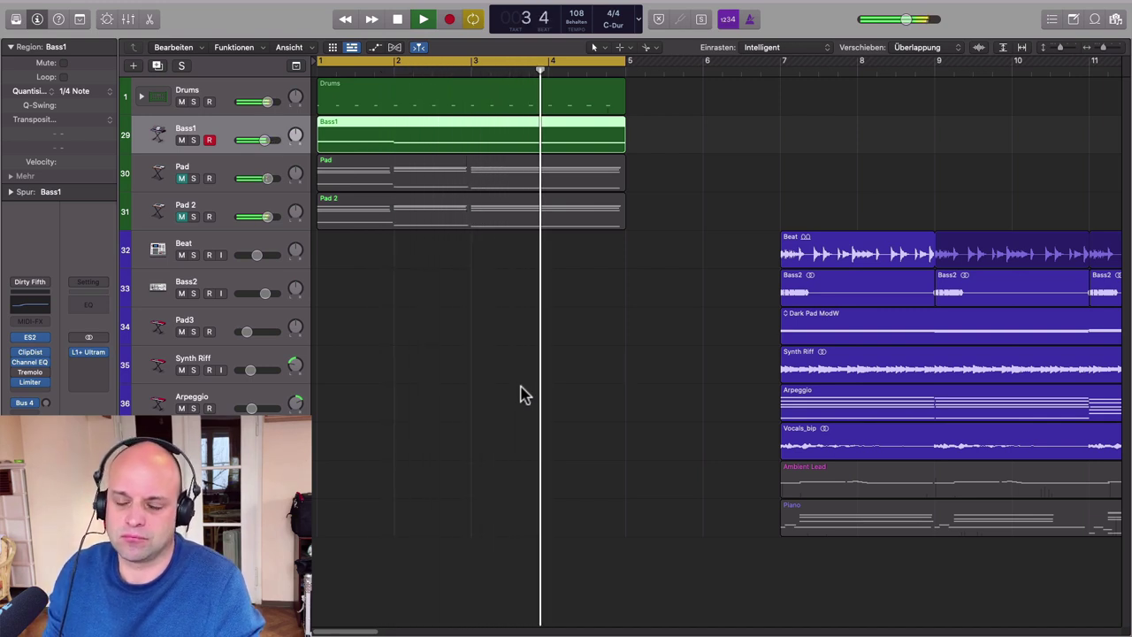
key(space)
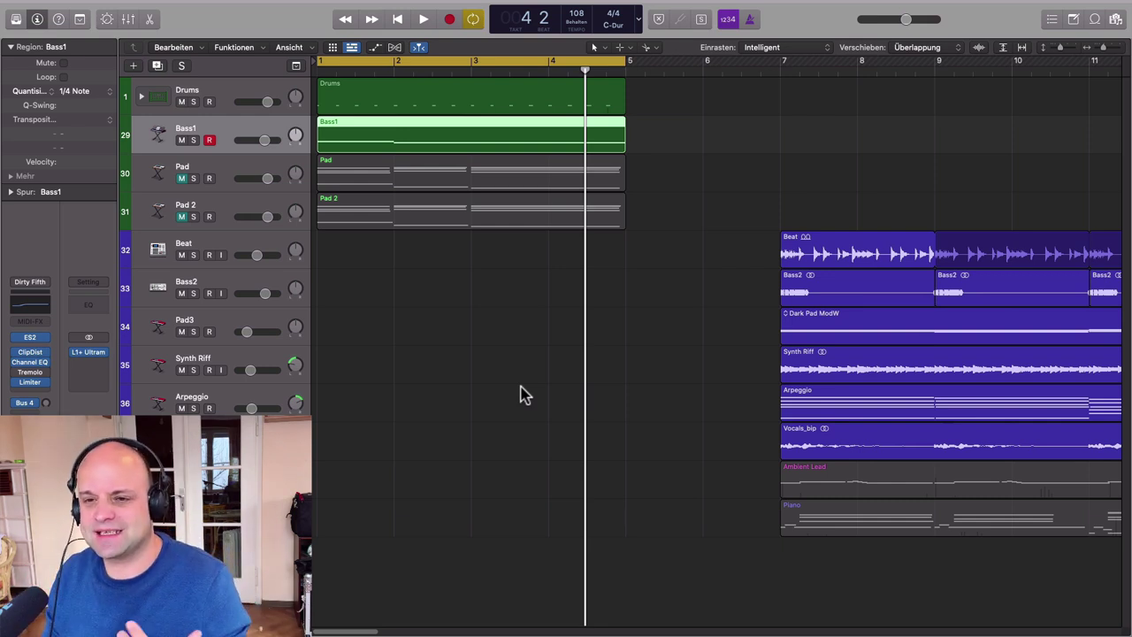
Return the playhead to bar 1, switch on the Tremolo on the Bass1 track and recall its default setting
click(319, 70)
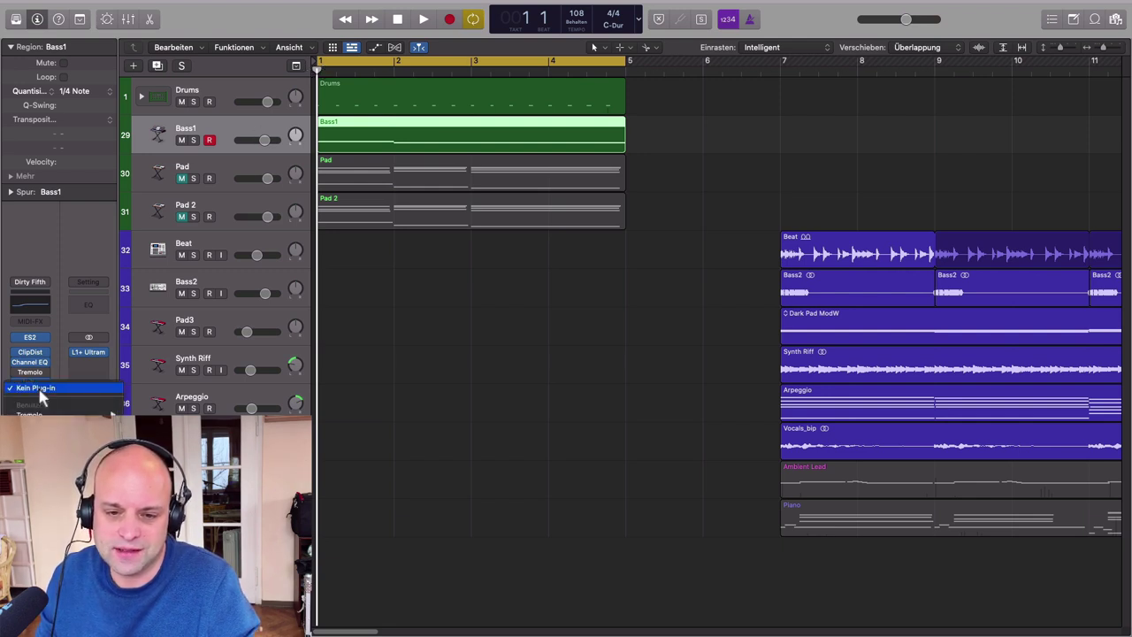
click(46, 372)
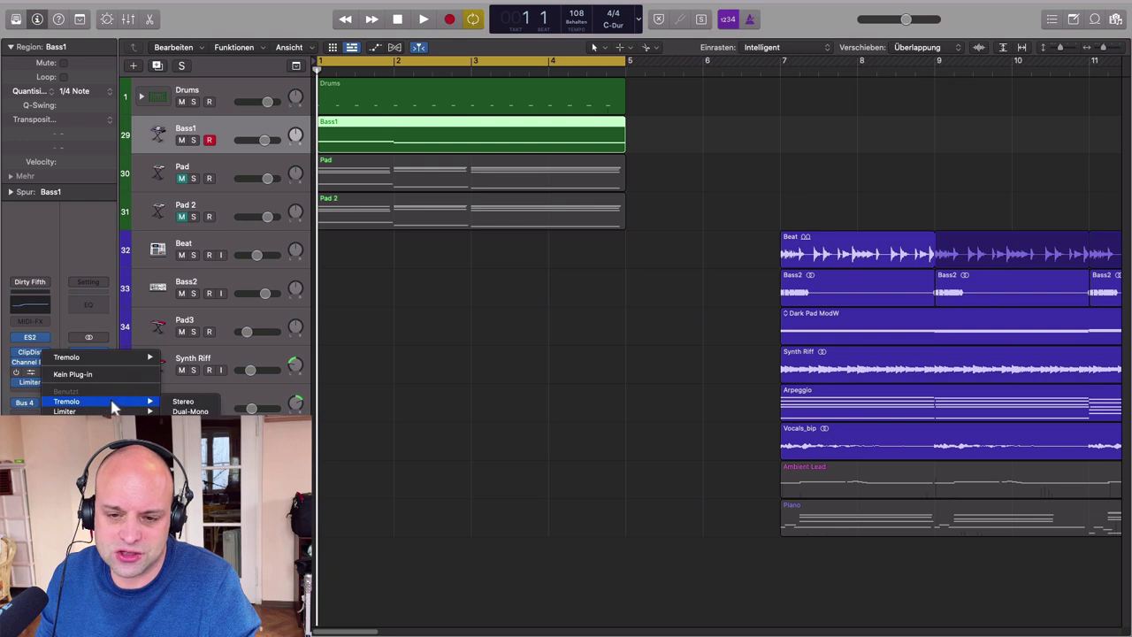
click(352, 393)
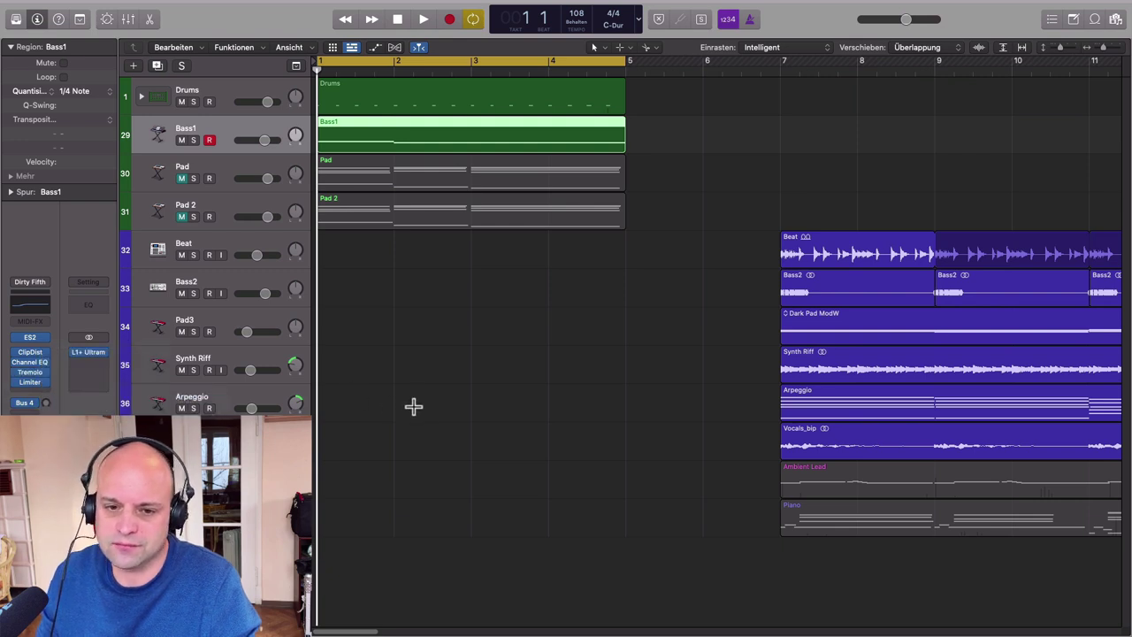
click(32, 373)
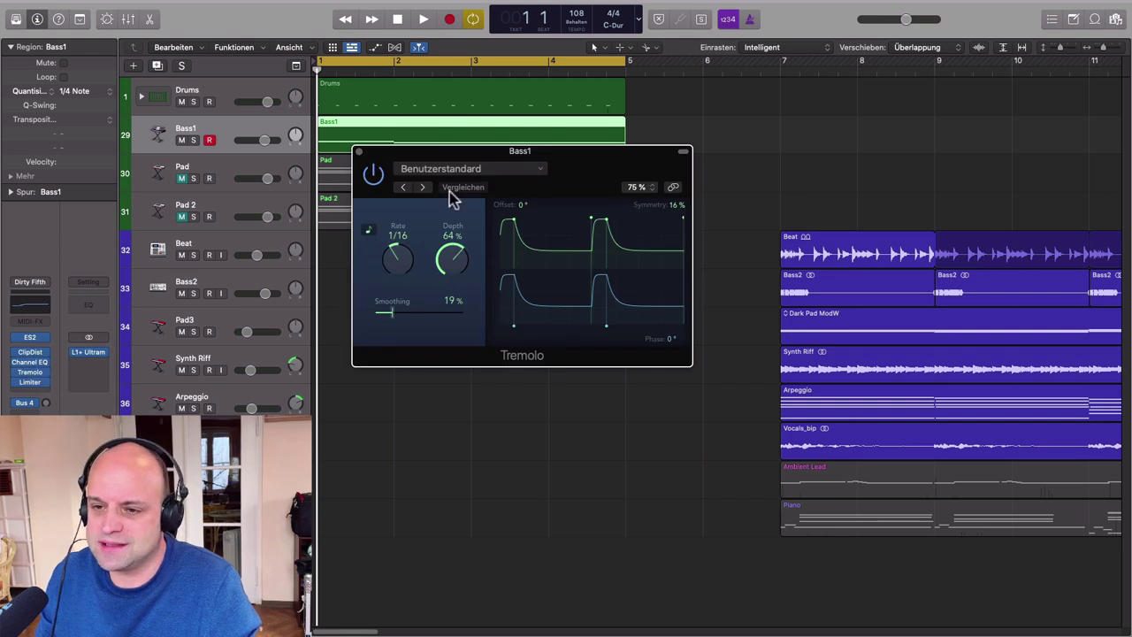
click(539, 169)
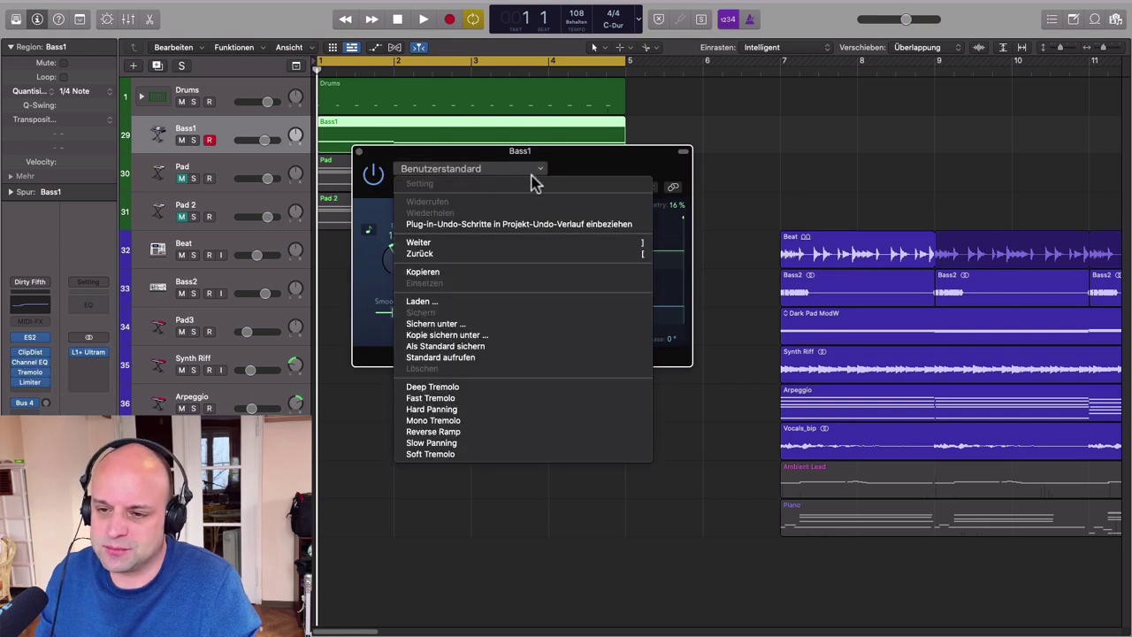
click(475, 358)
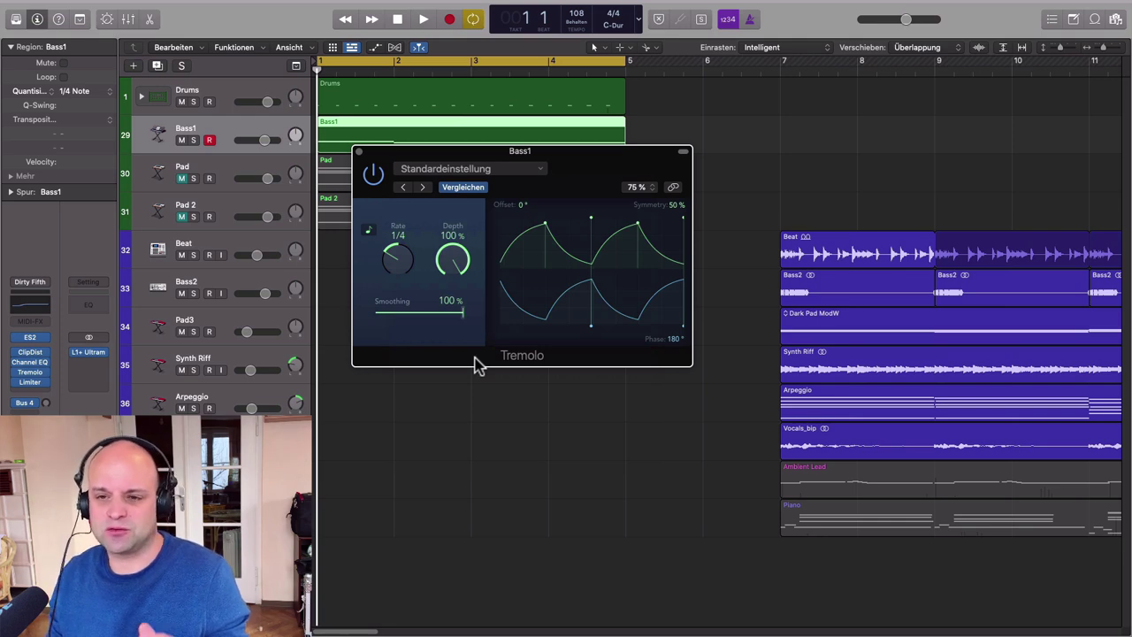
During playback, set the Bass1 Tremolo to rate 1/16, depth 86%, smoothing 50%, symmetry 1% and phase 0°
key(space)
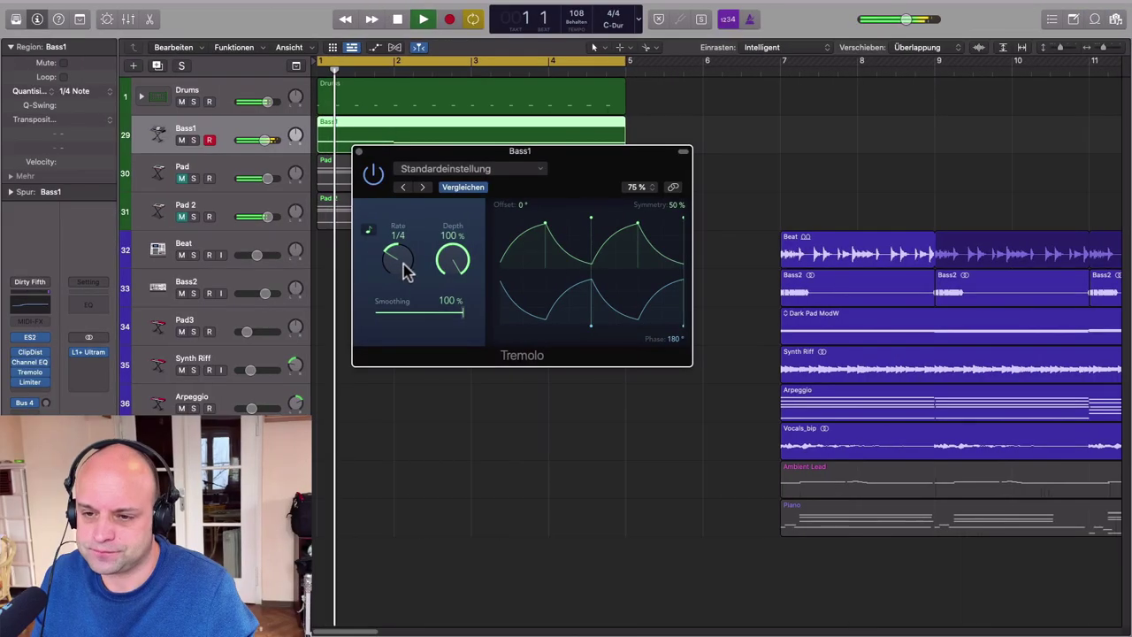
drag(402, 263, 395, 254)
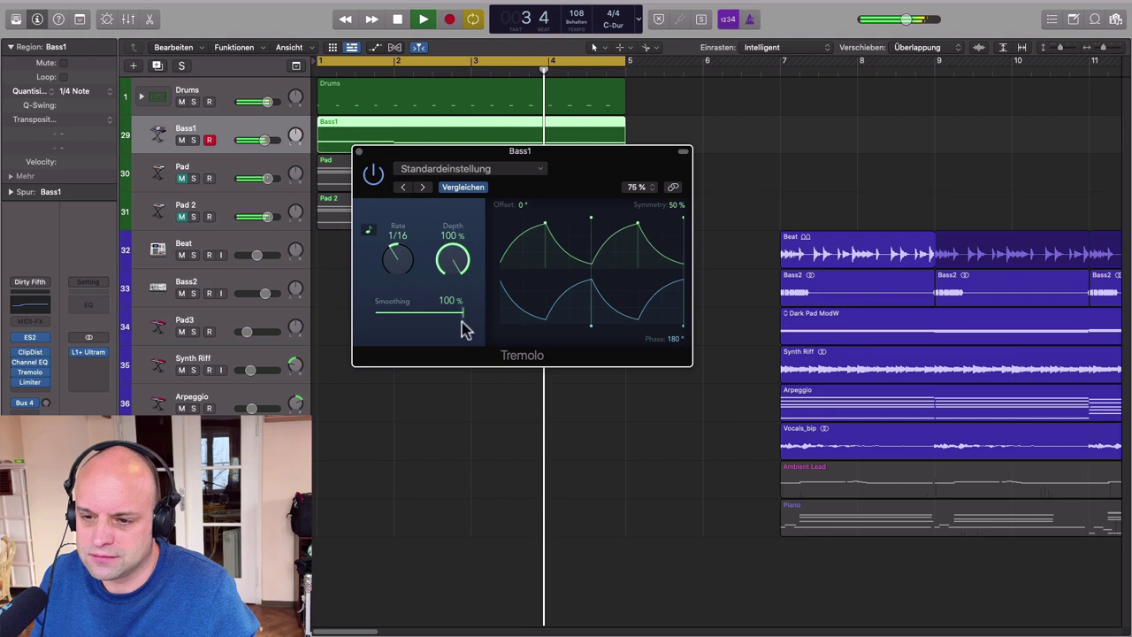
drag(454, 252, 448, 326)
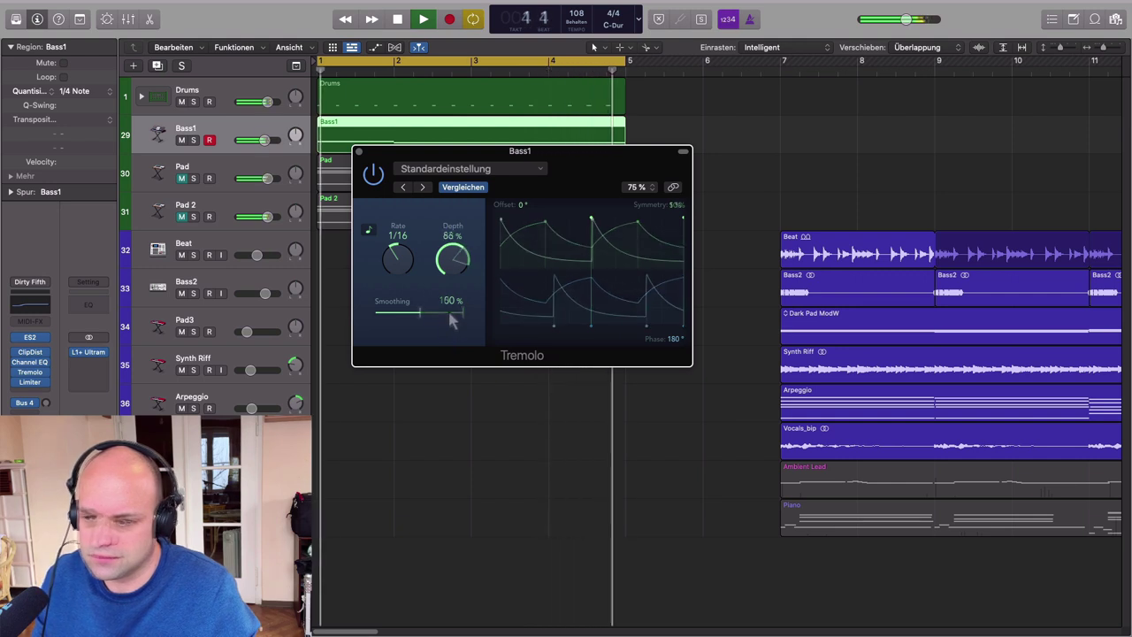
drag(674, 339, 674, 398)
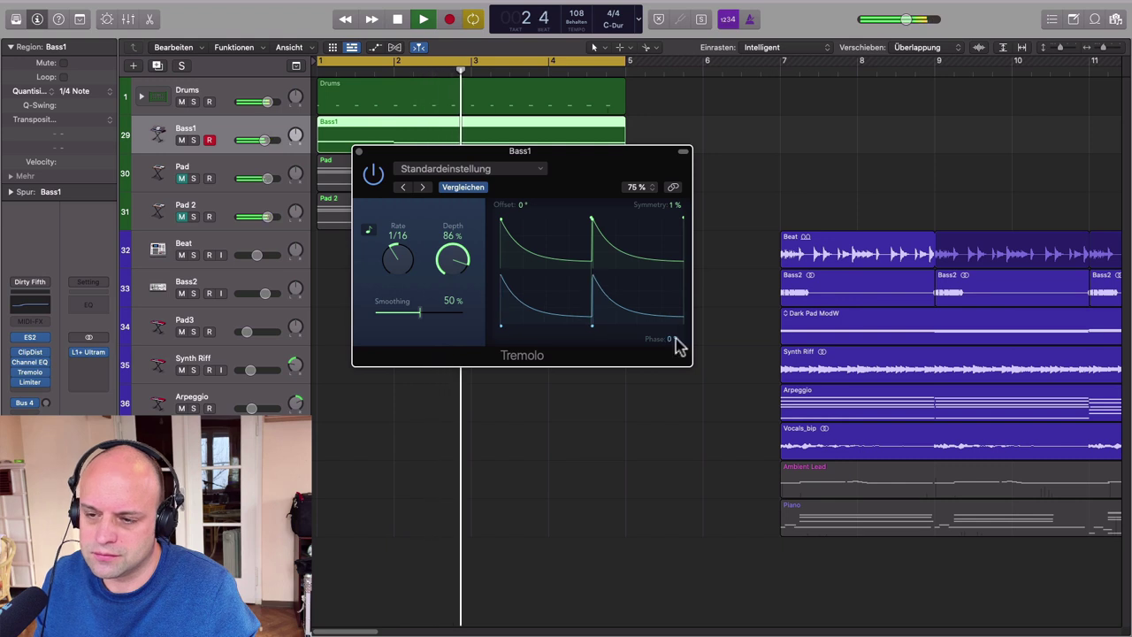
Set the Bass1 Tremolo depth to 87%, compare rate 1/16t with 1/16, keep 1/16 and stop playback
drag(461, 265, 396, 261)
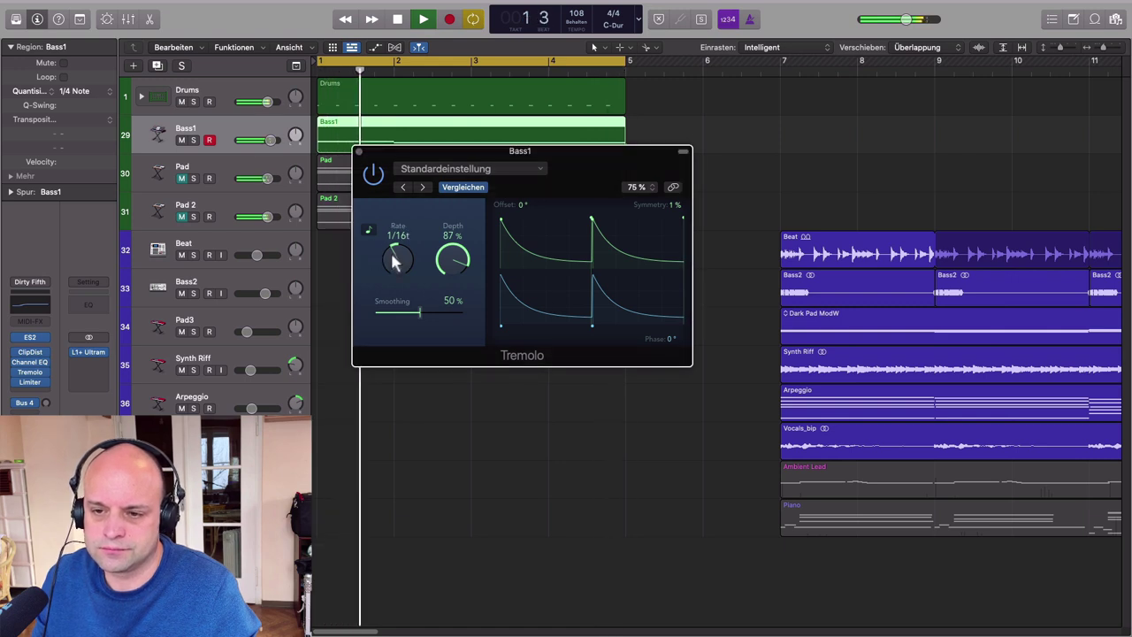
drag(393, 257, 391, 254)
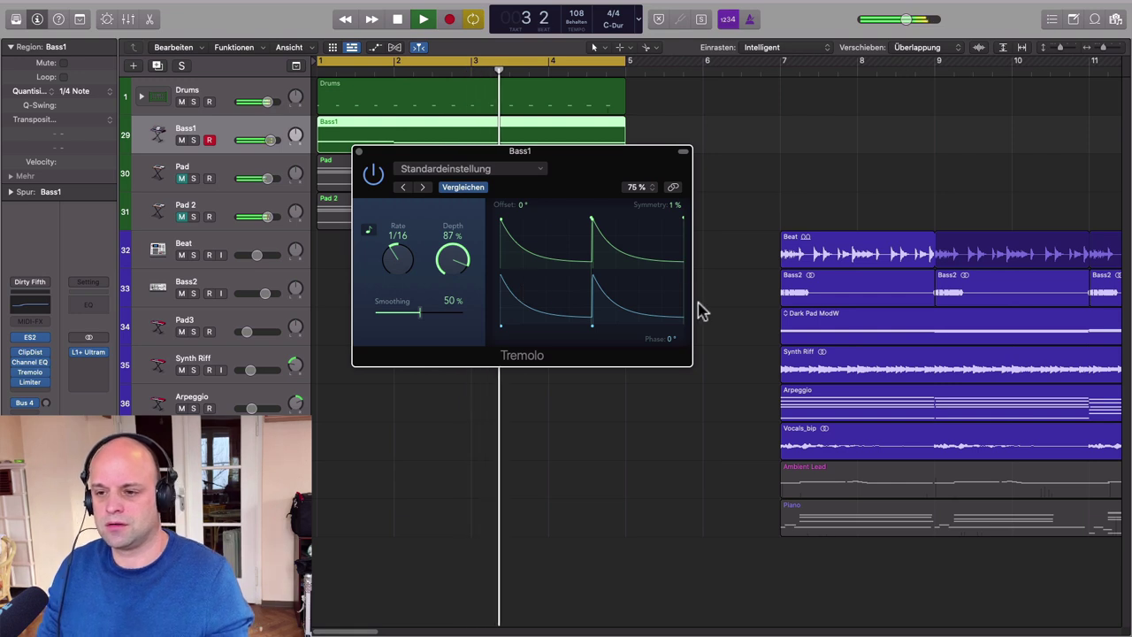
key(space)
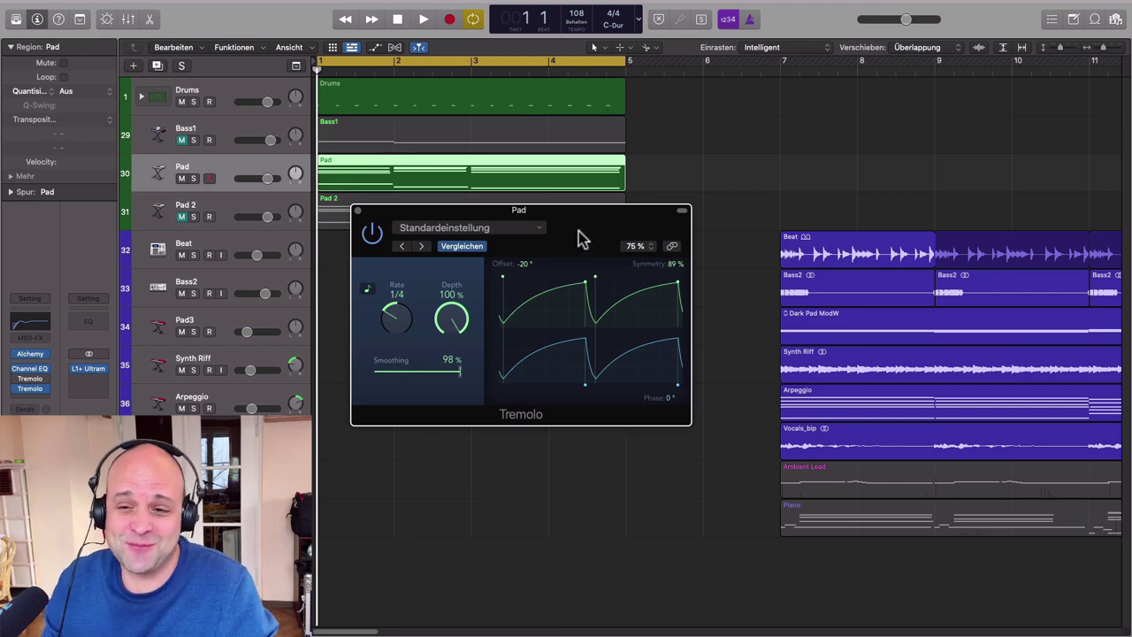
Close the Pad Tremolo window and switch from Pad to Pad 2 by muting Pad and selecting Pad 2
click(356, 211)
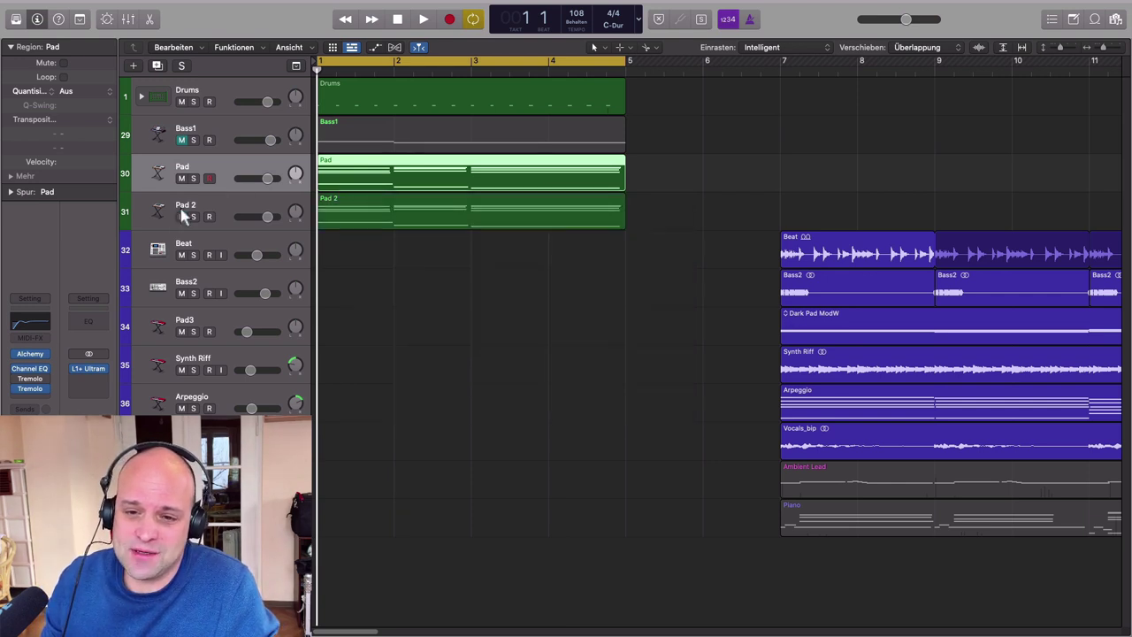
click(182, 178)
click(237, 210)
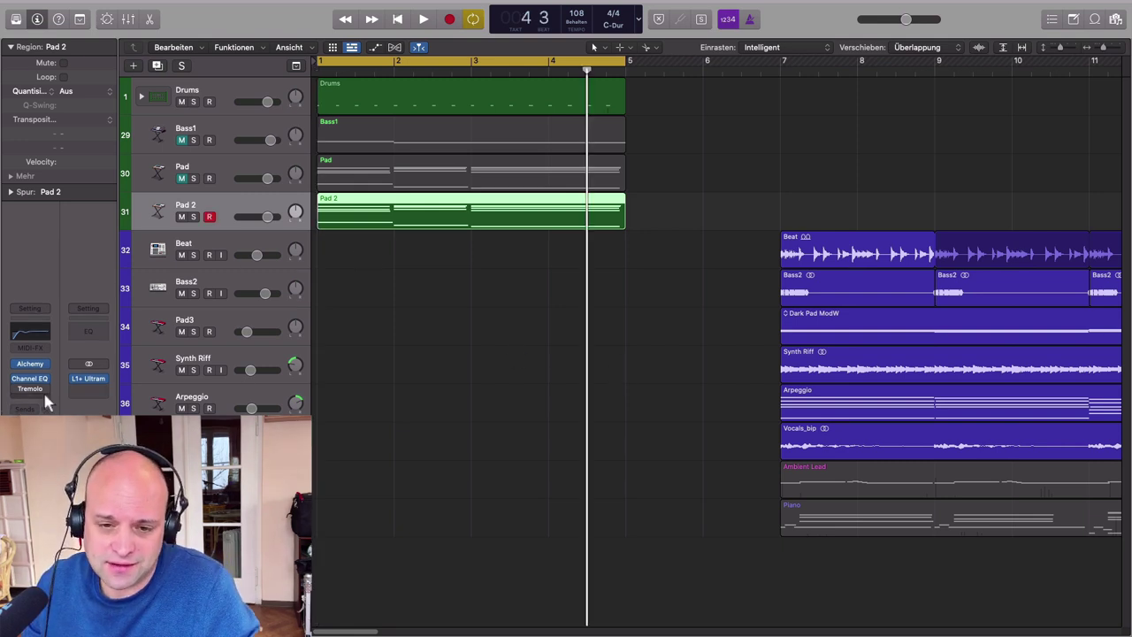
Insert a new Tremolo in the free effect slot of Pad 2 and place its window below the Pad 2 region
click(49, 402)
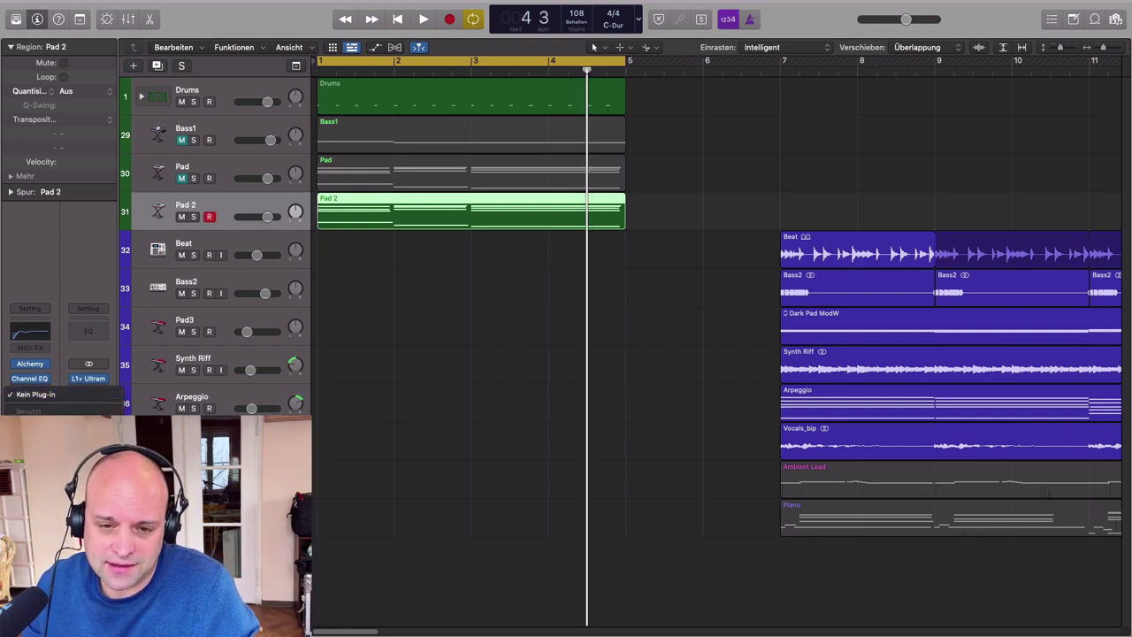
click(37, 427)
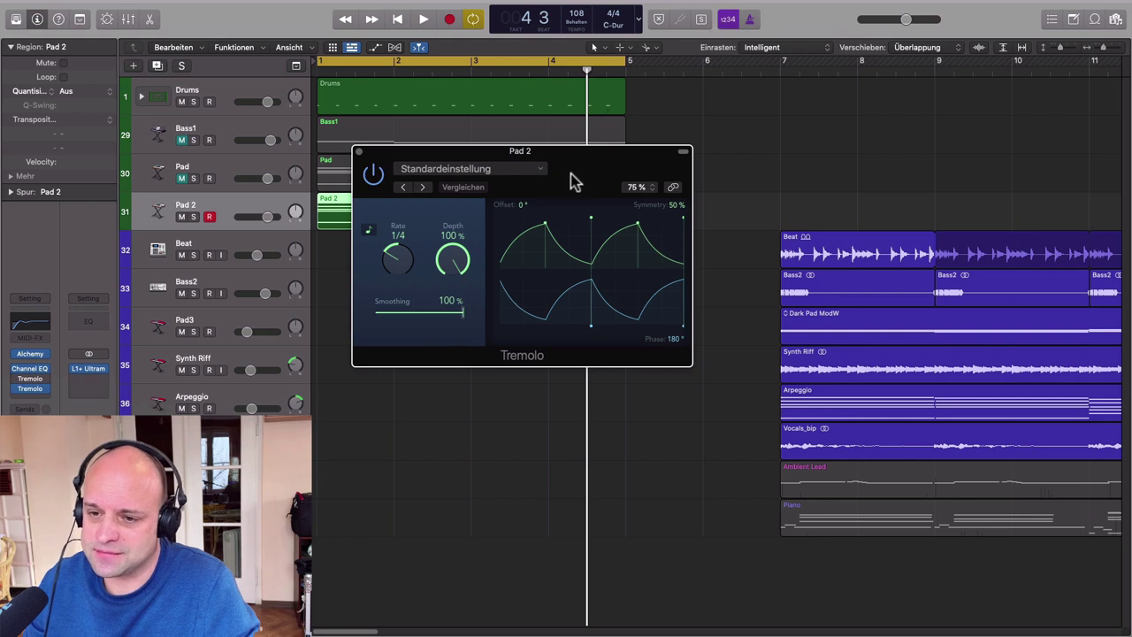
drag(572, 186, 522, 268)
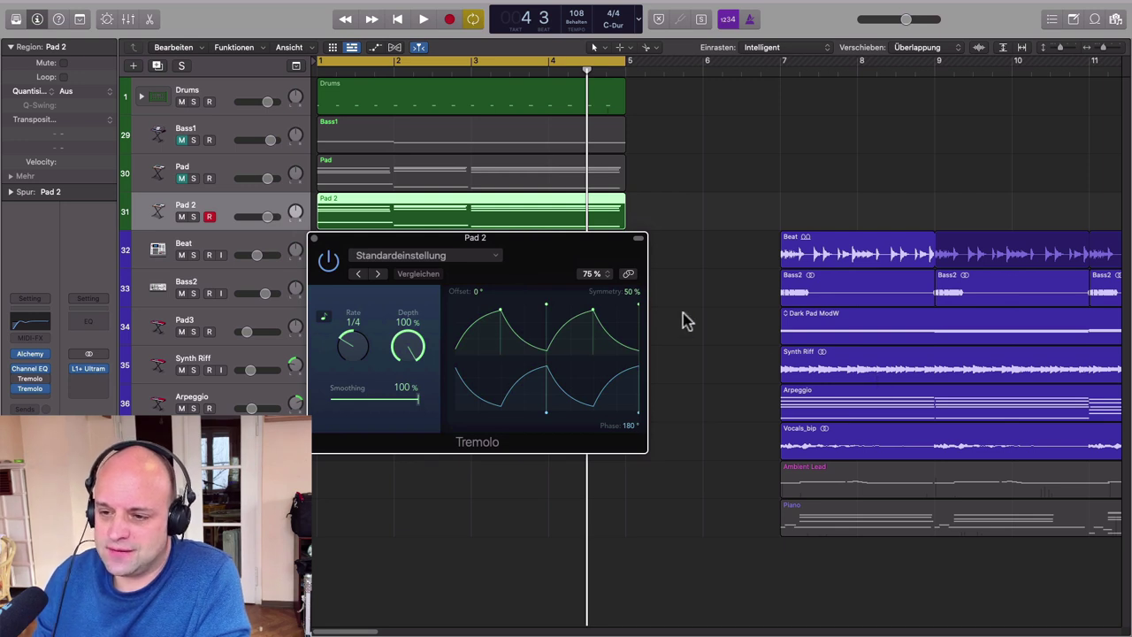
drag(608, 245, 589, 253)
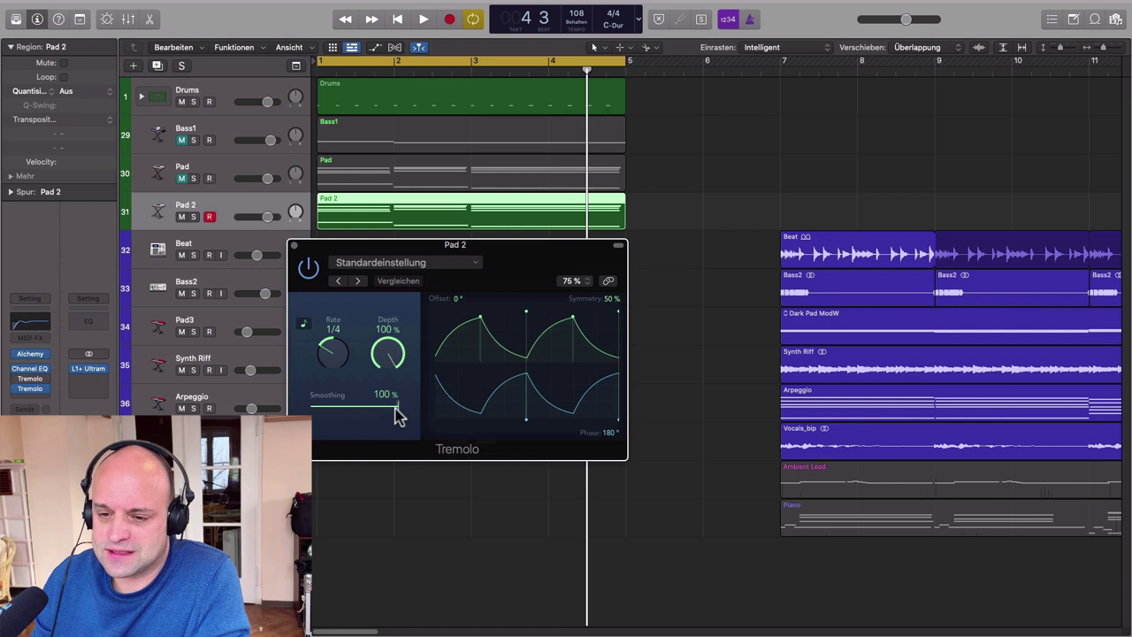
Set the Pad 2 Tremolo's smoothing to 0% and its phase to 10°
drag(396, 411, 309, 409)
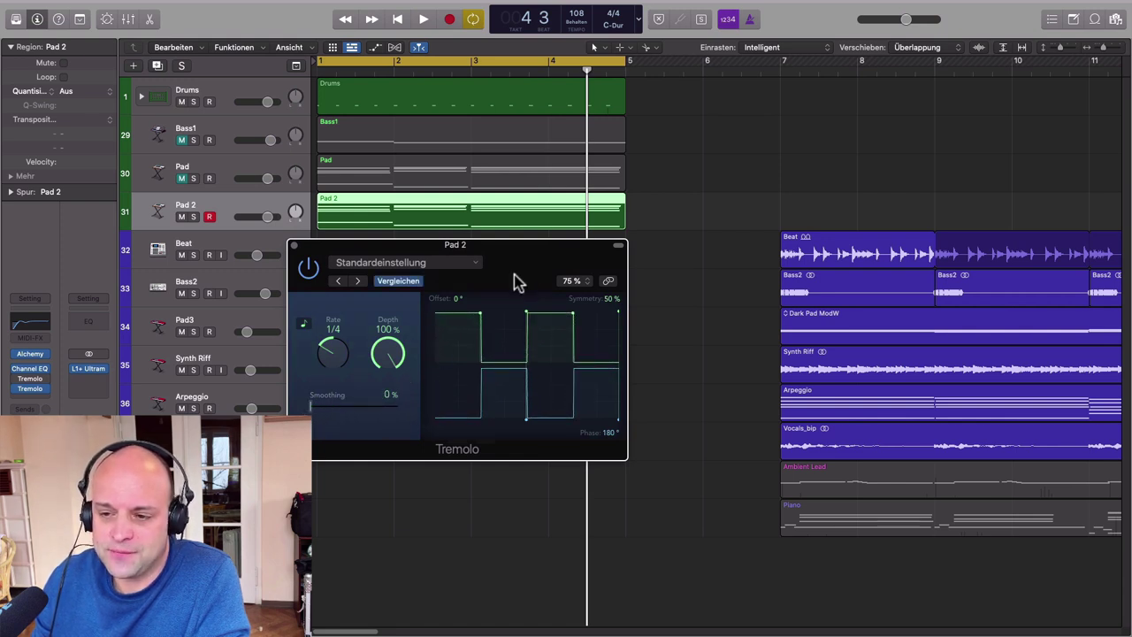
drag(530, 260, 525, 255)
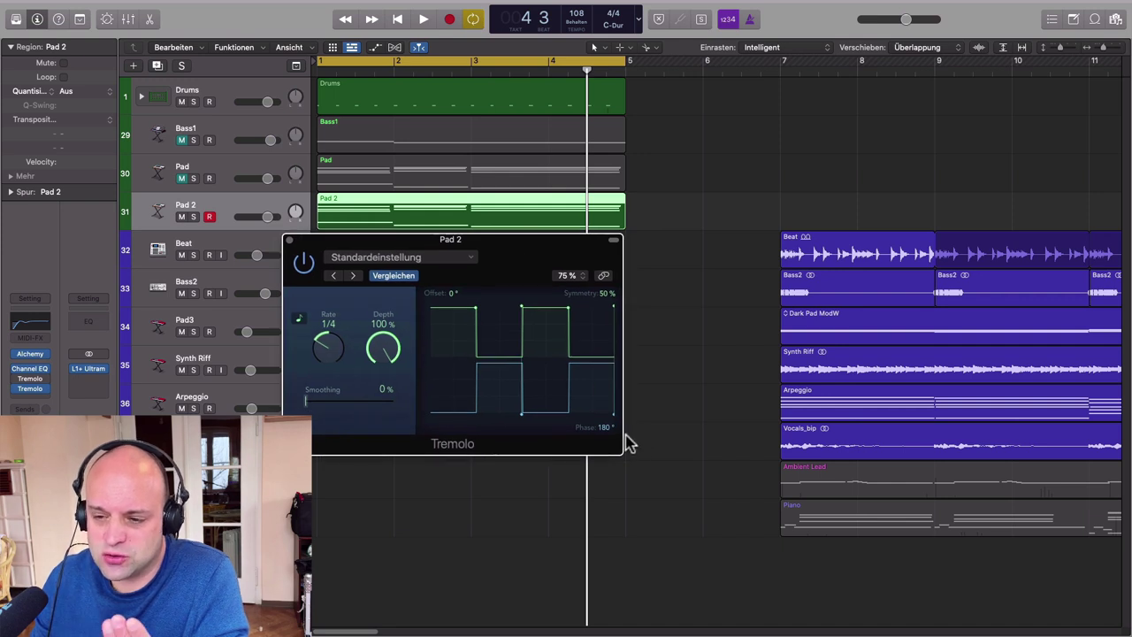
drag(605, 427, 605, 462)
mouse_move(604, 427)
mouse_down()
mouse_move(604, 445)
mouse_move(604, 419)
mouse_up()
mouse_move(542, 268)
mouse_down()
mouse_move(552, 287)
mouse_move(565, 272)
mouse_up()
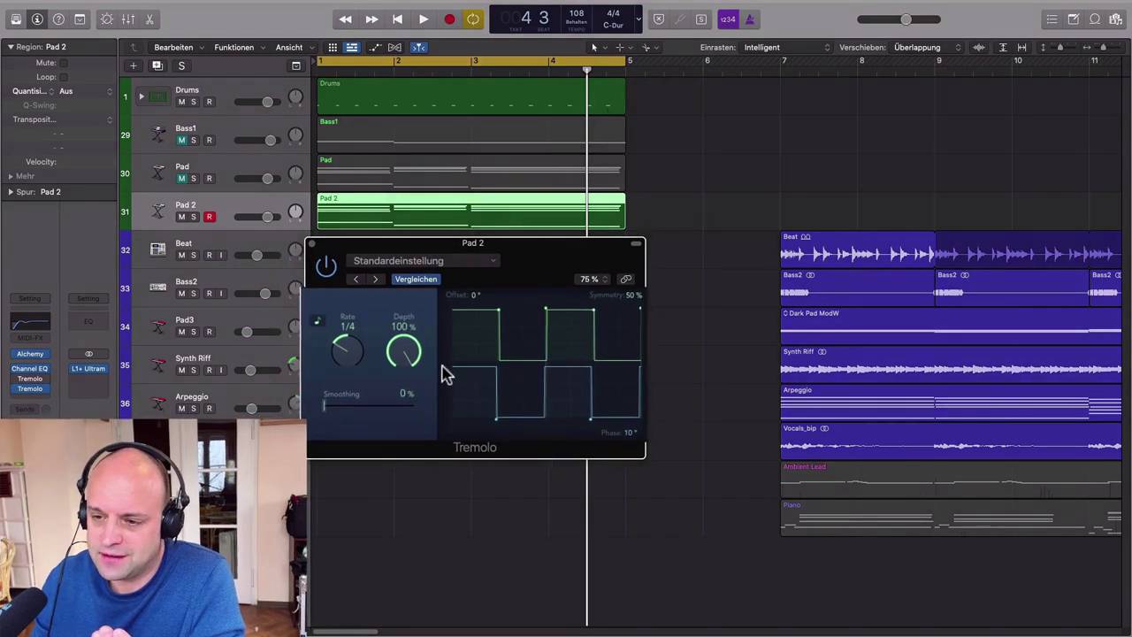
Set the Pad 2 Tremolo rate to 1/16 and compare smoothing at 100% and 0% during playback
drag(329, 405, 417, 414)
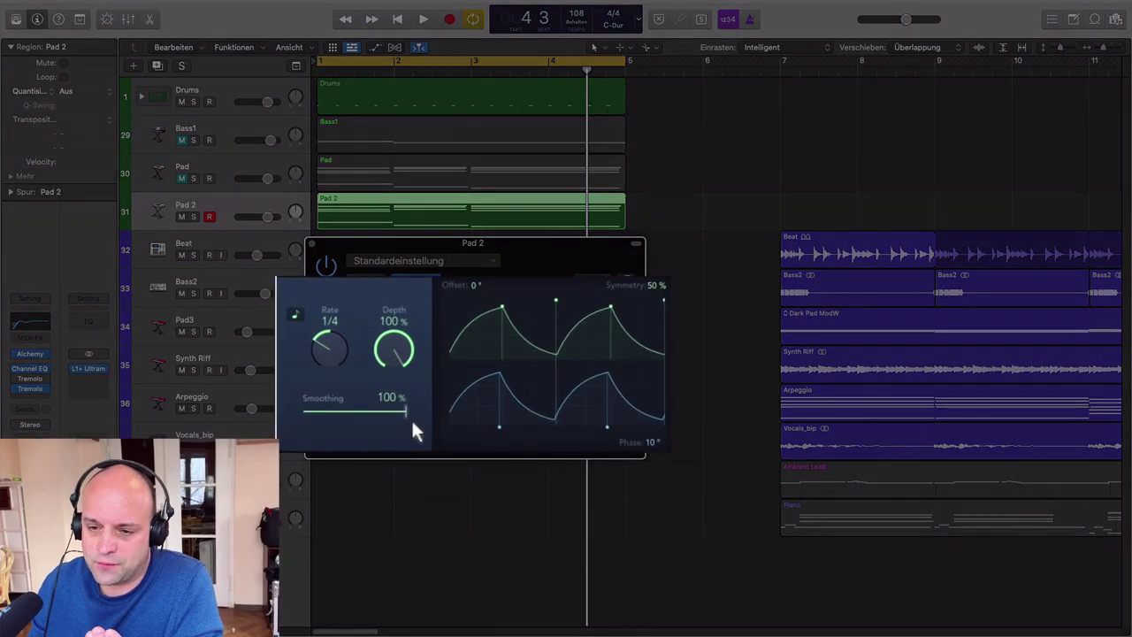
drag(313, 350, 308, 327)
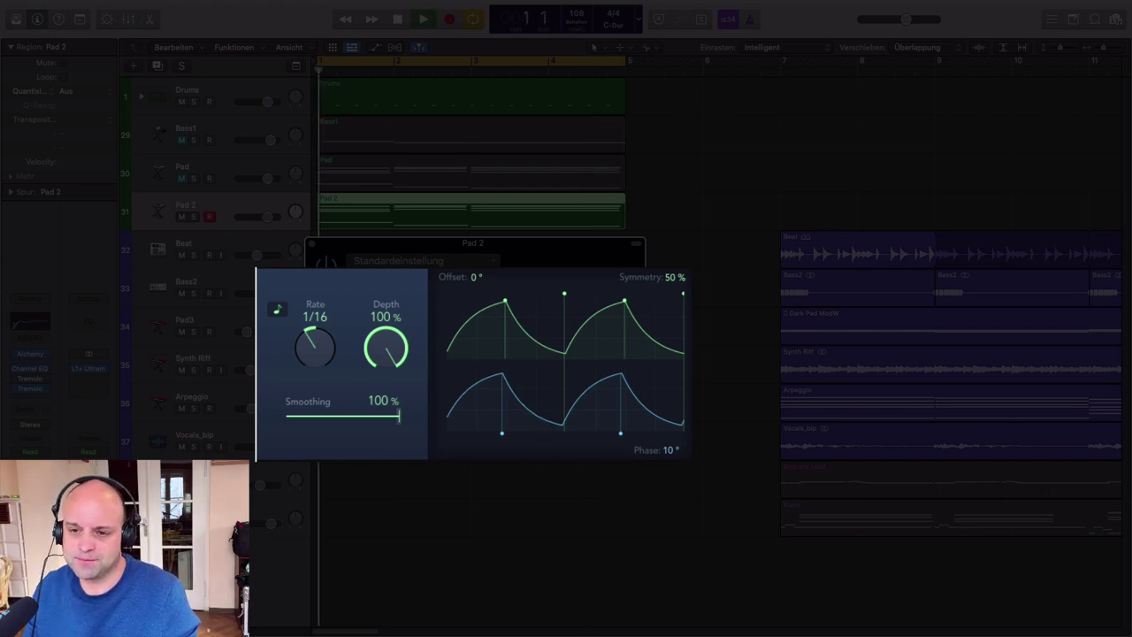
drag(397, 416, 280, 415)
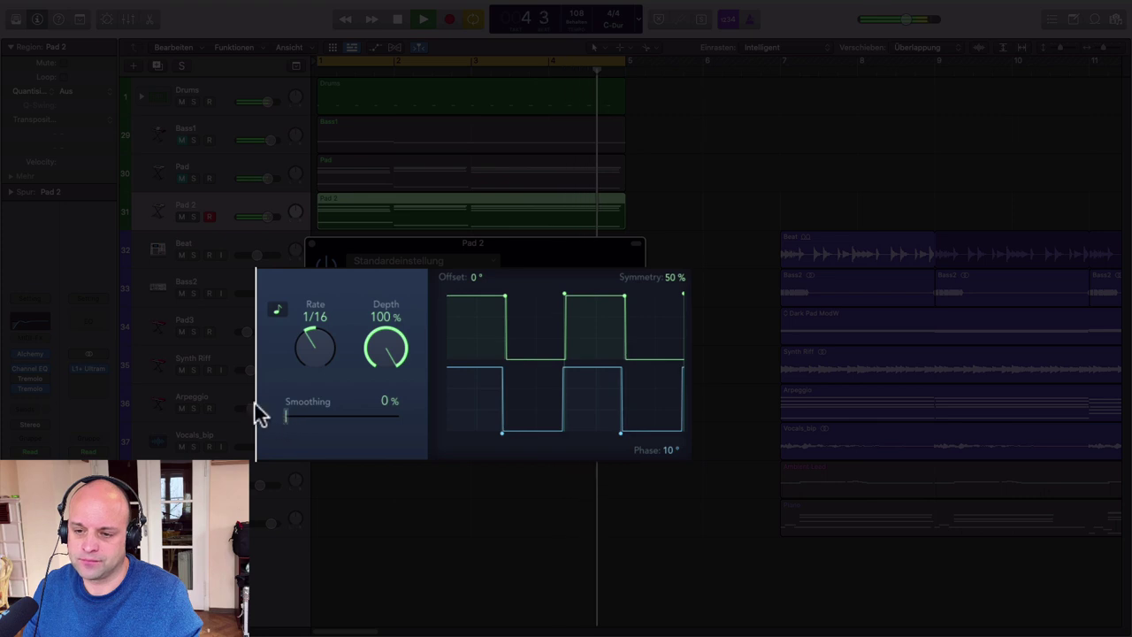
drag(375, 353, 313, 354)
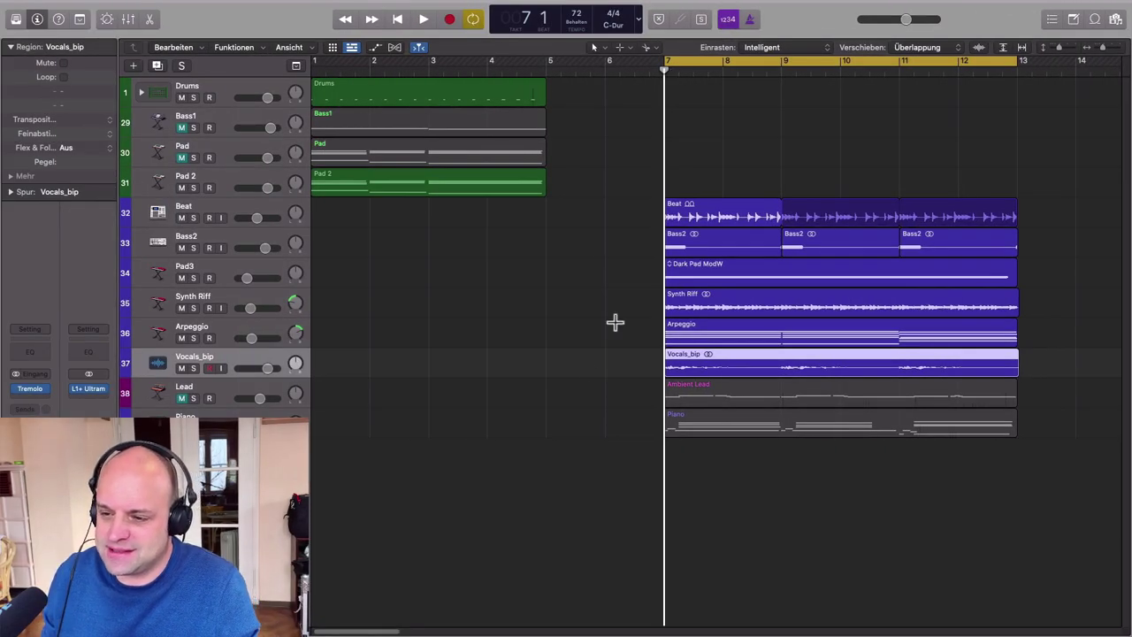
Enlarge the Vocals_bip track, select it and listen to the loop starting at bar 7
drag(126, 375, 127, 411)
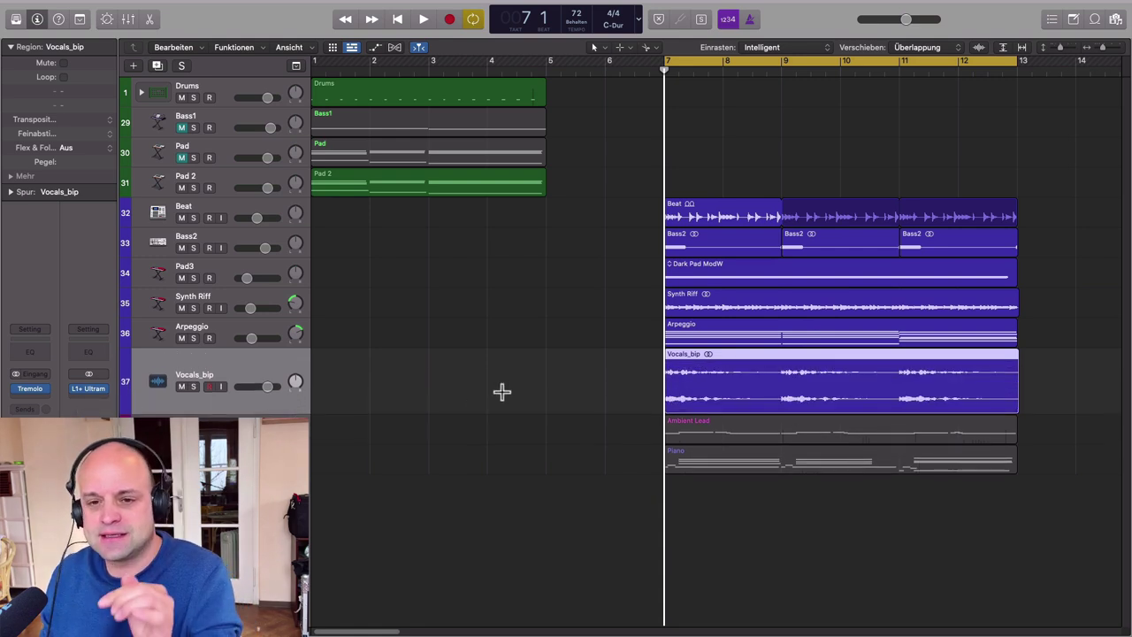
click(231, 181)
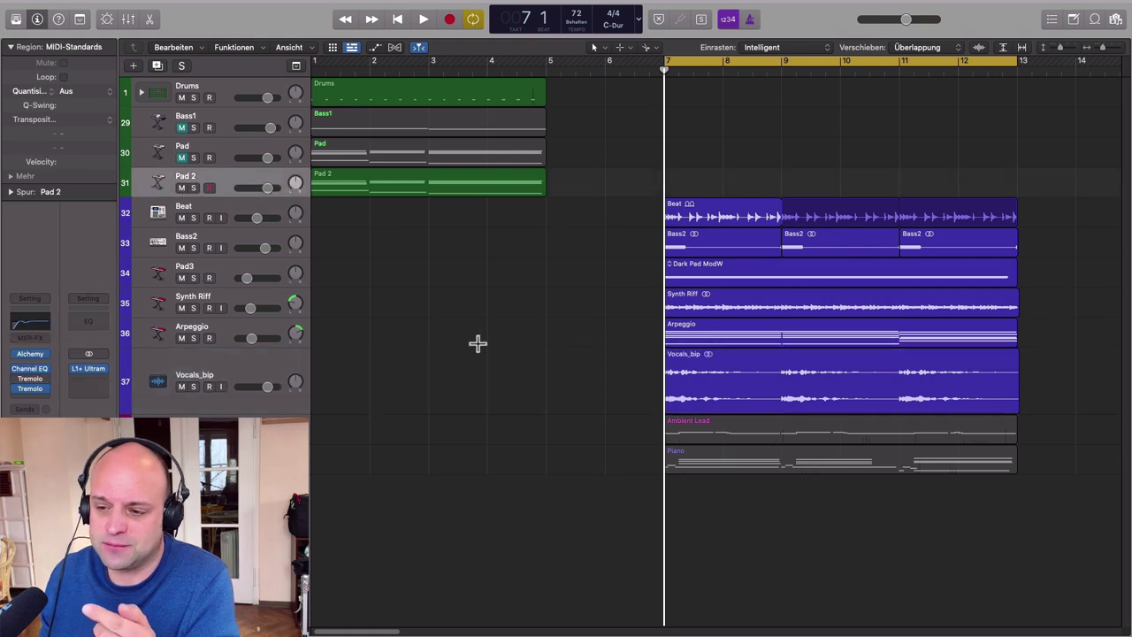
scroll(478, 354, left, 1)
click(255, 363)
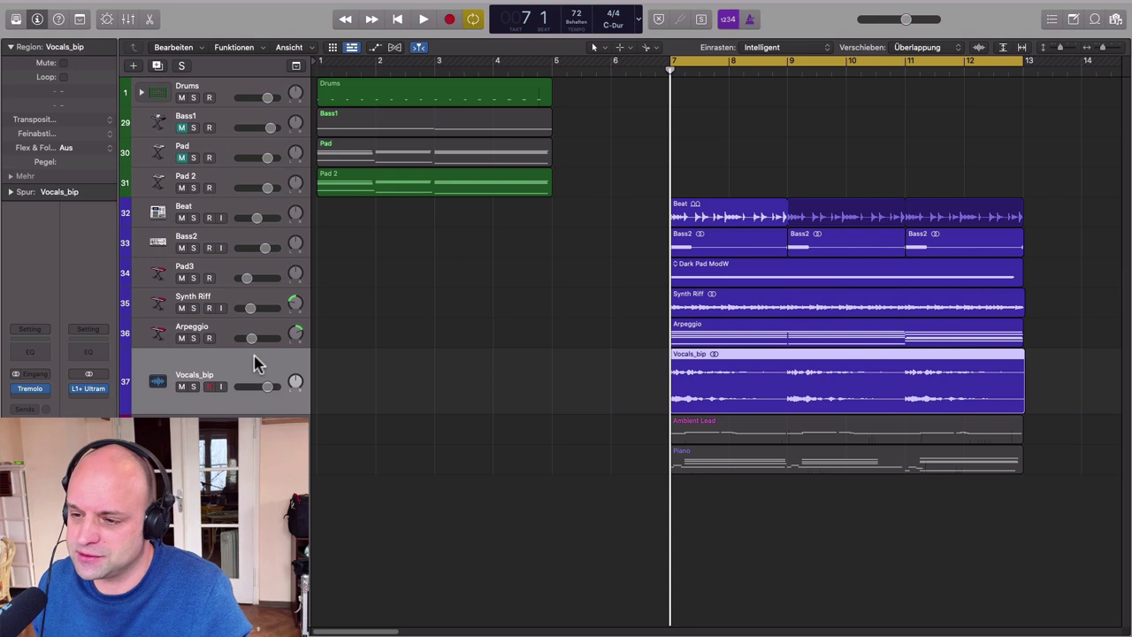
key(space)
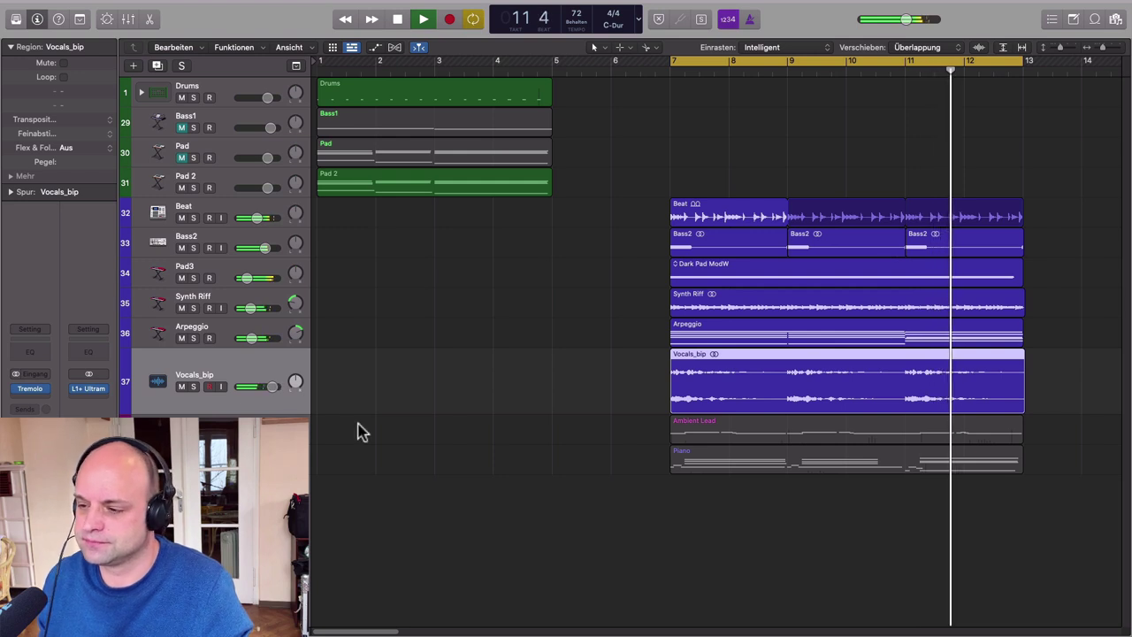
key(space)
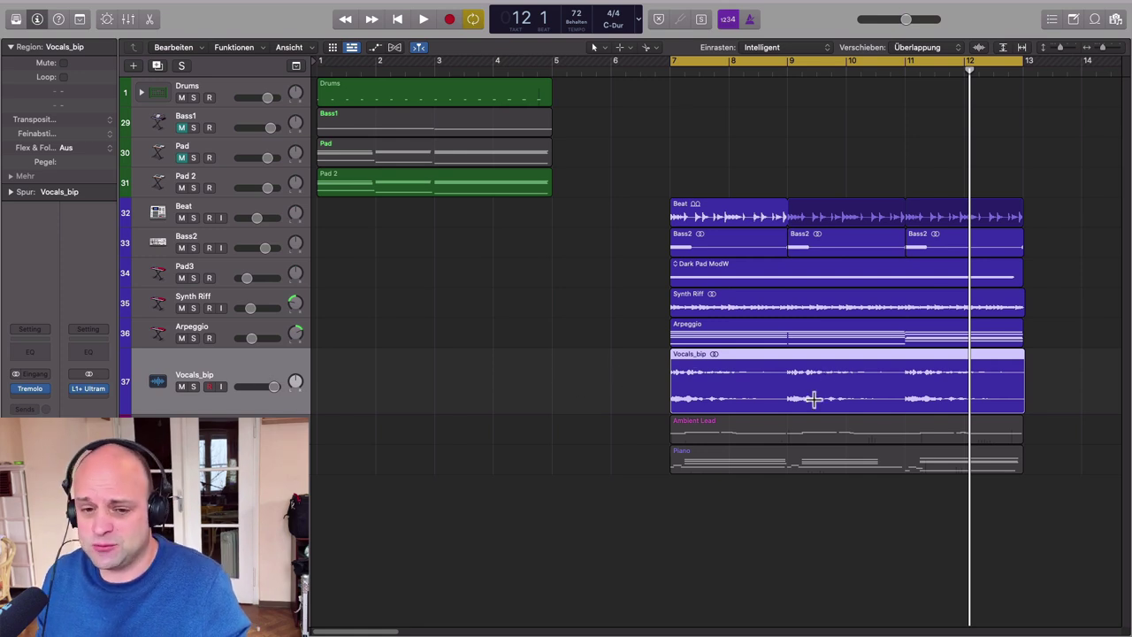
Open the Vocals_bip Tremolo, move its window clear of the regions and set the depth to 14% with 0% smoothing
click(29, 389)
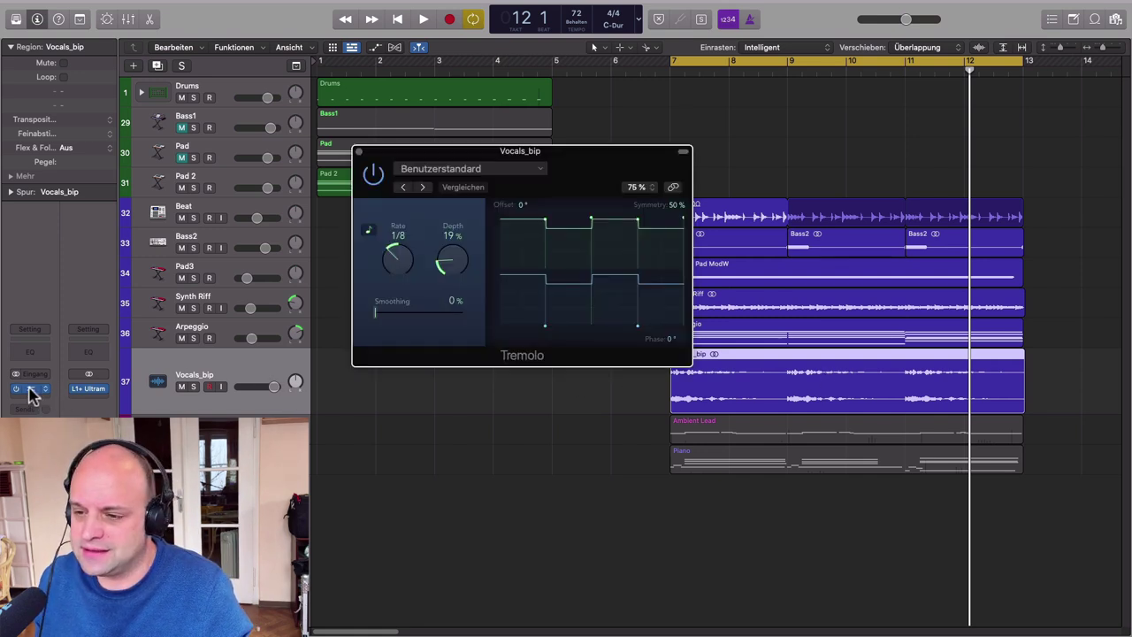
drag(650, 151, 615, 115)
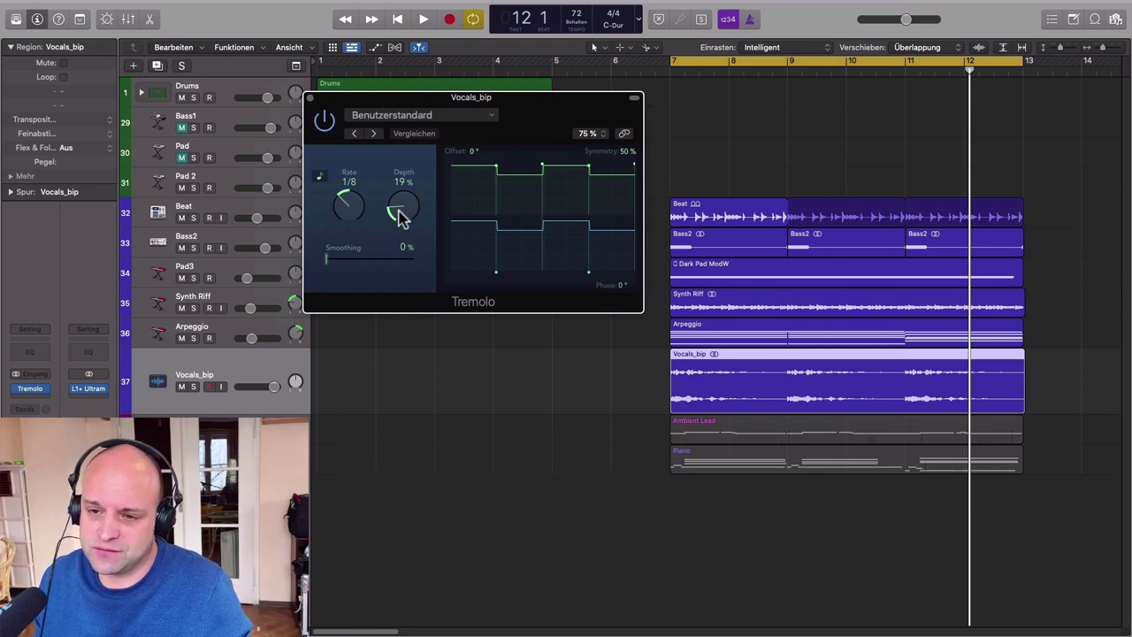
drag(403, 209, 402, 202)
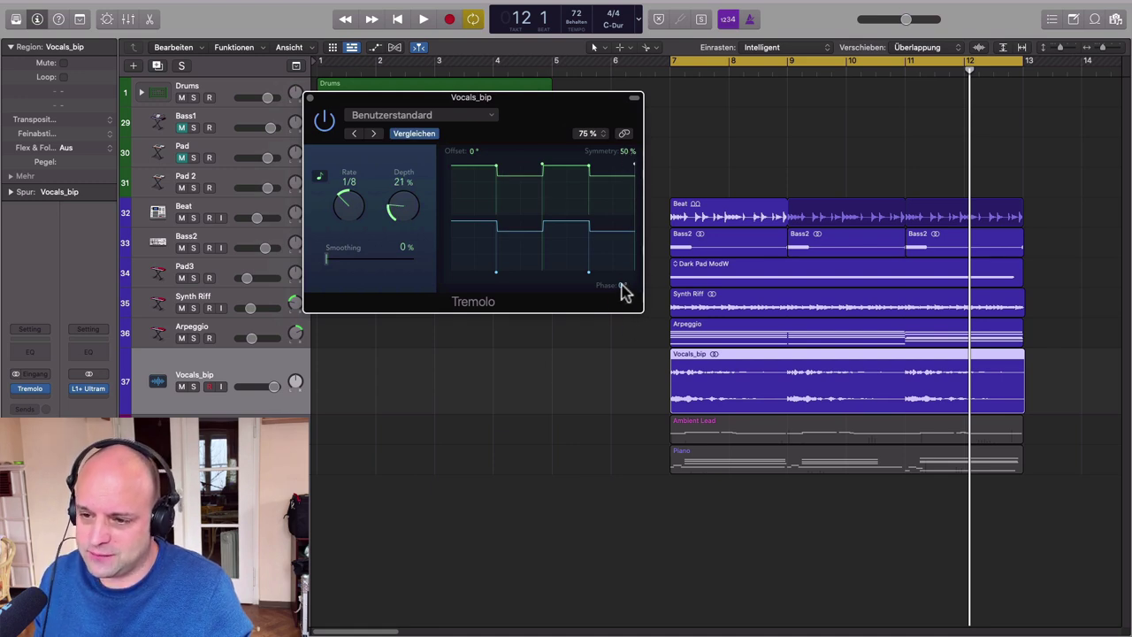
mouse_move(329, 265)
mouse_down()
mouse_move(424, 265)
mouse_move(315, 269)
mouse_up()
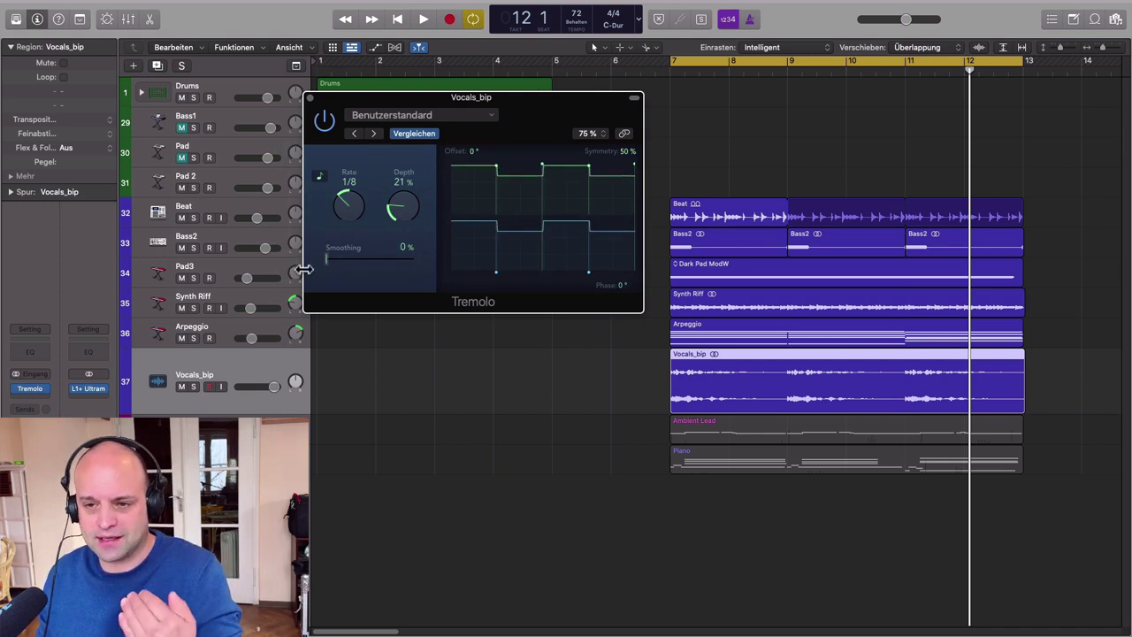
drag(523, 112, 507, 125)
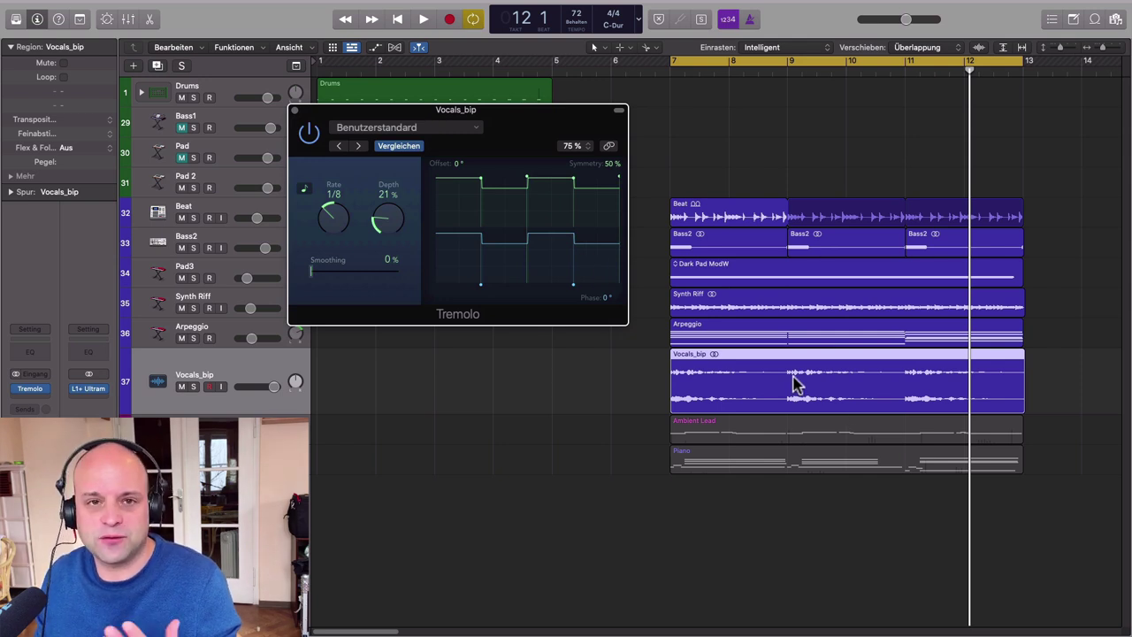
drag(390, 231, 356, 239)
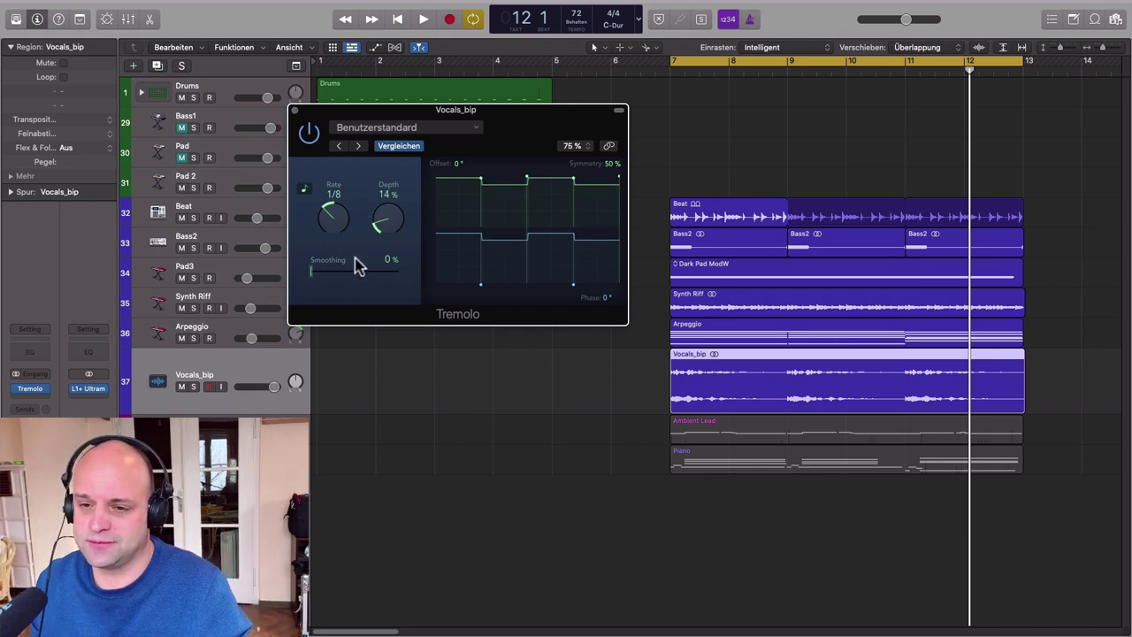
Play the loop while raising the Vocals_bip Tremolo depth to 84%, and stop playback
key(space)
drag(392, 233, 336, 109)
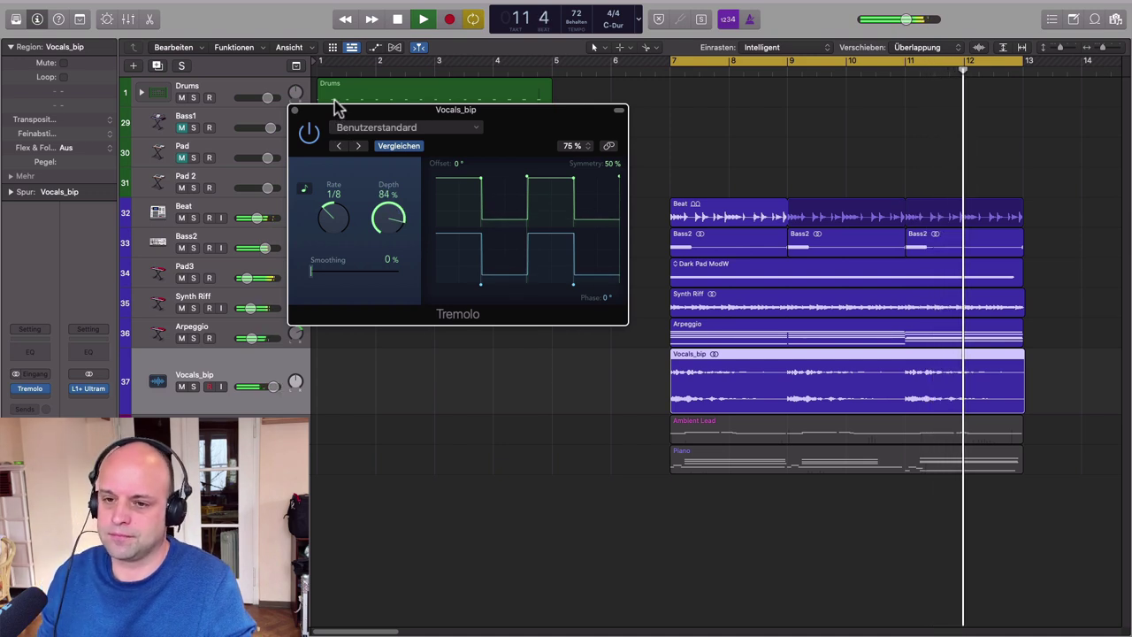
key(space)
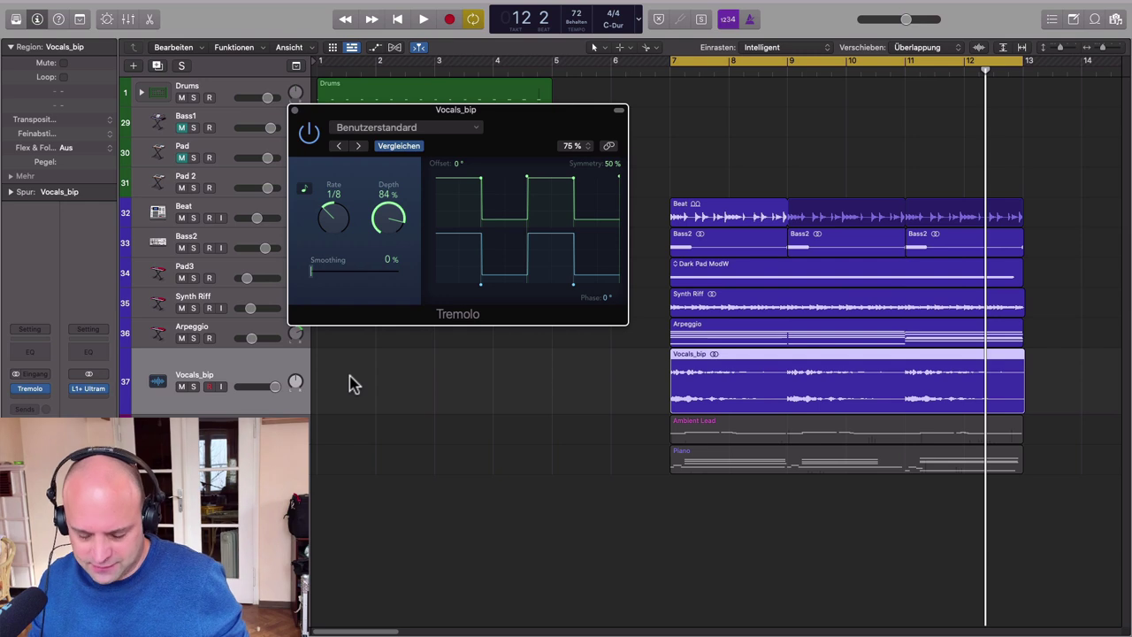
Show the track automation, set the Vocals_bip Tremolo depth to 25% and switch that track's automation mode to Latch
key(a)
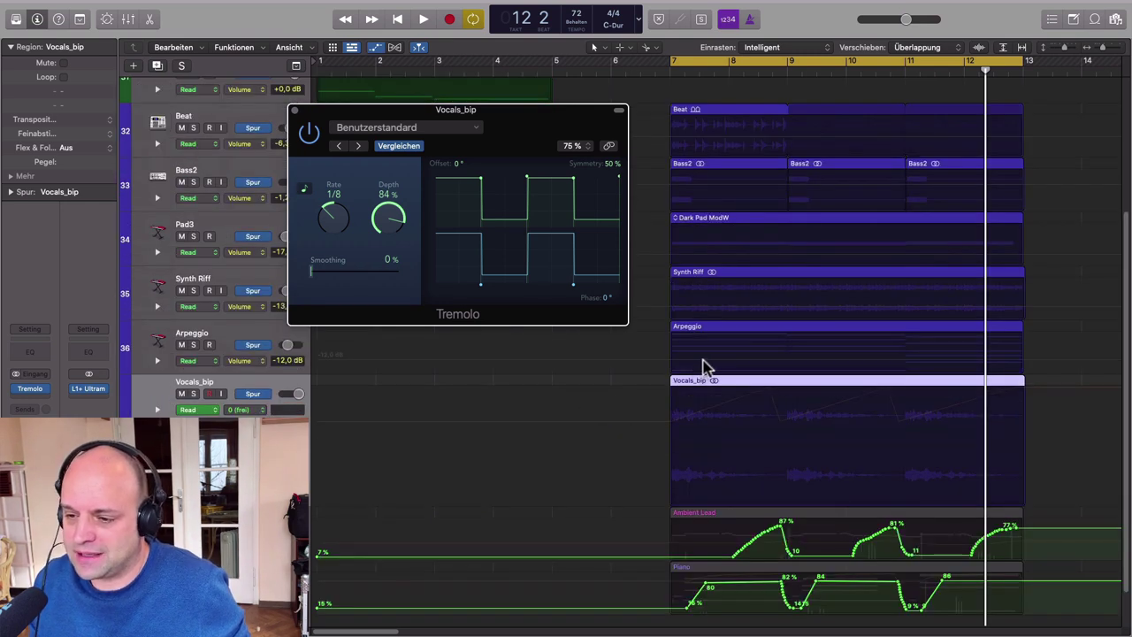
scroll(705, 367, down, 1)
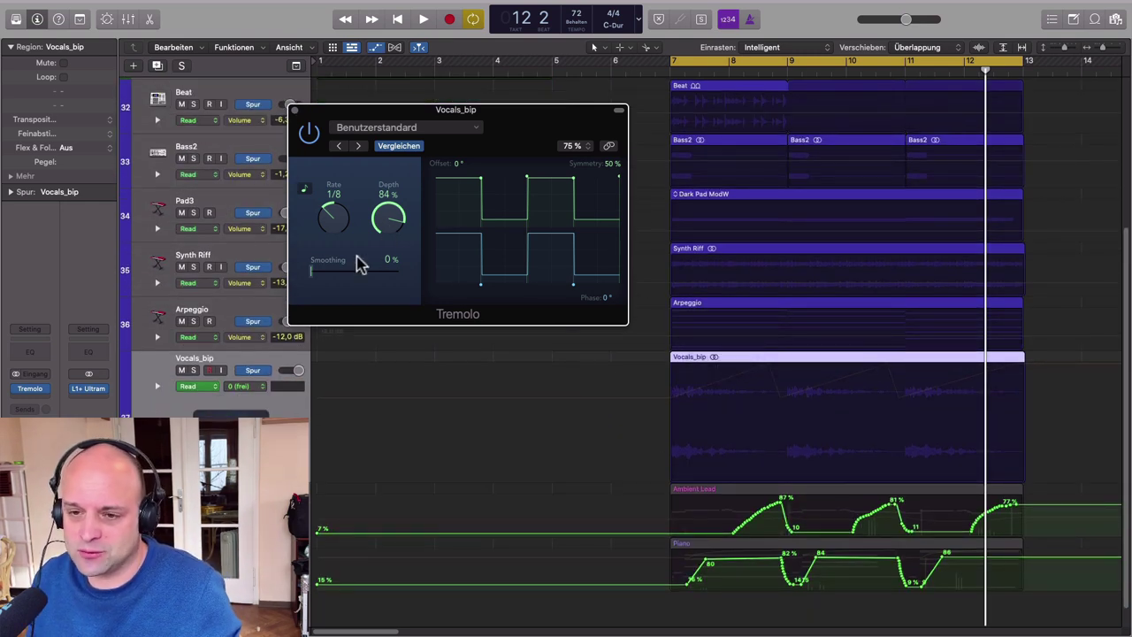
drag(394, 221, 382, 314)
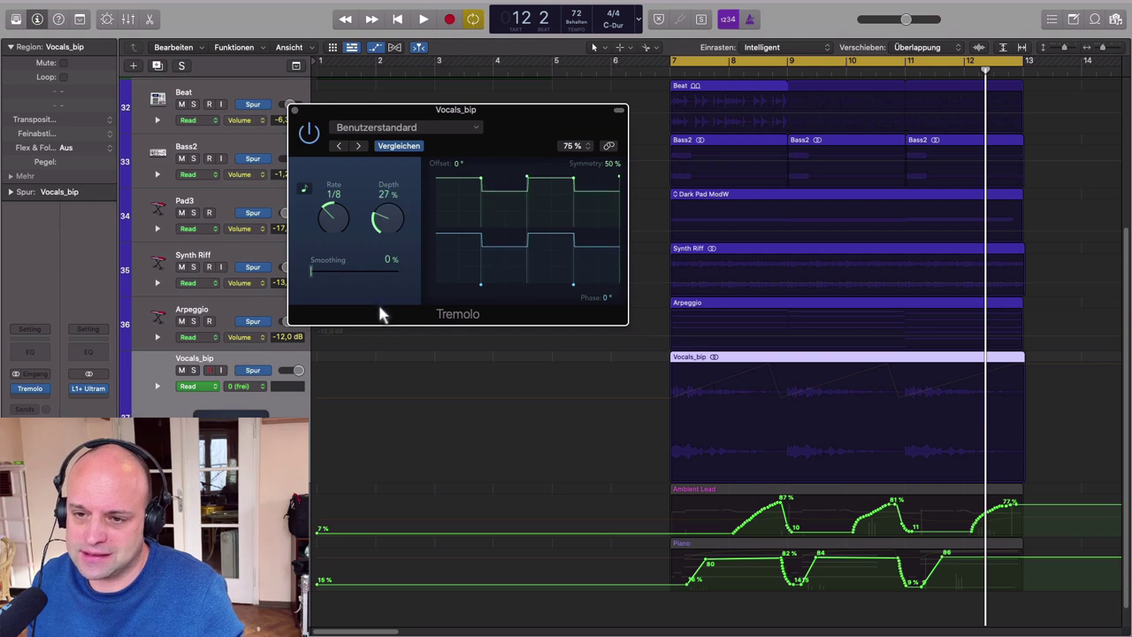
drag(387, 219, 386, 226)
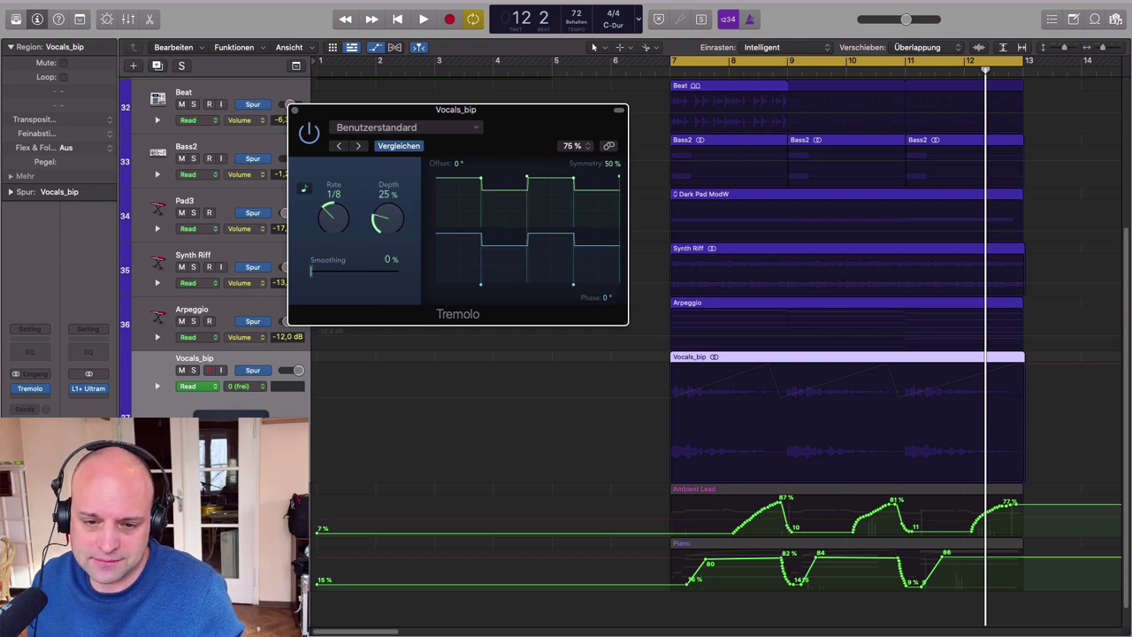
click(197, 387)
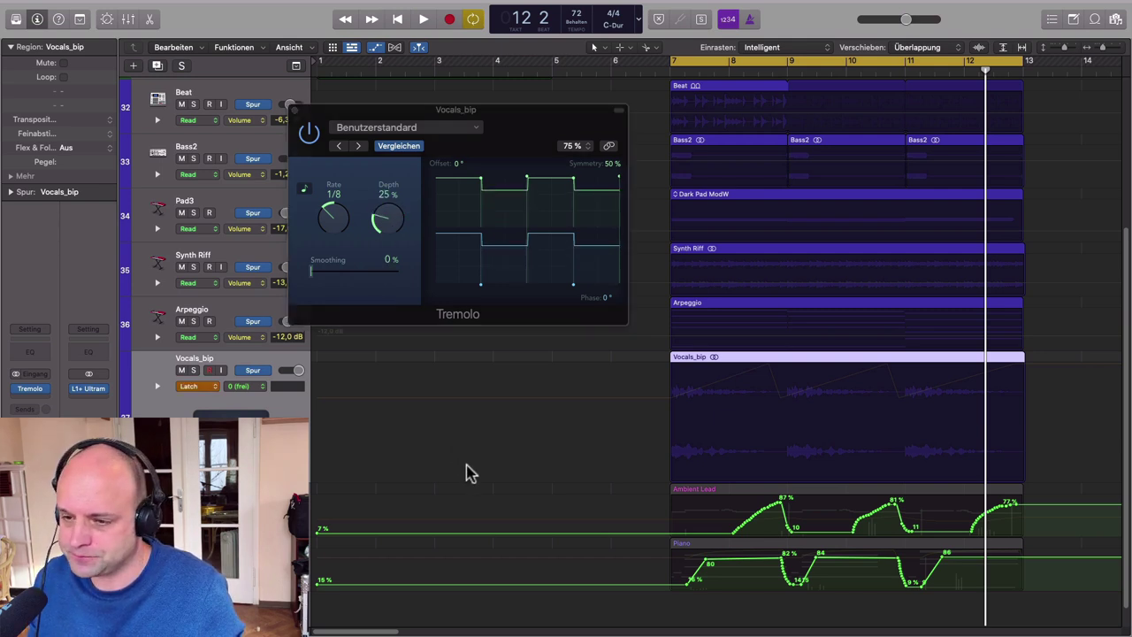
drag(526, 124, 492, 231)
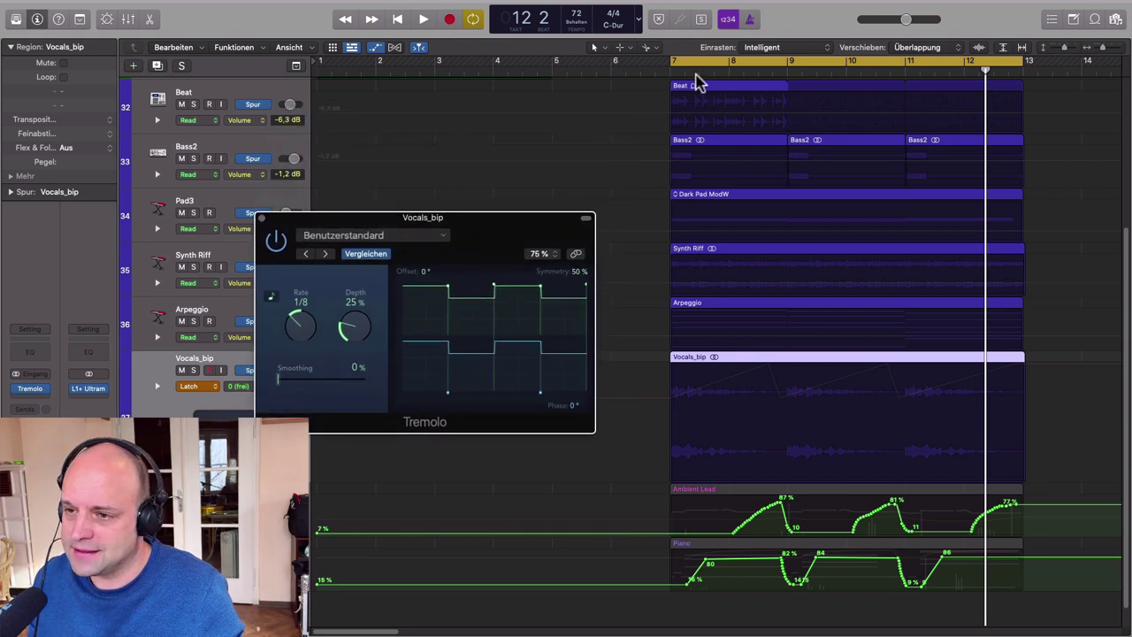
Record Vocals_bip Tremolo depth automation from bar 7, raising the depth to about 80% and lowering it to about 10% in swells, then return to bar 7
click(670, 74)
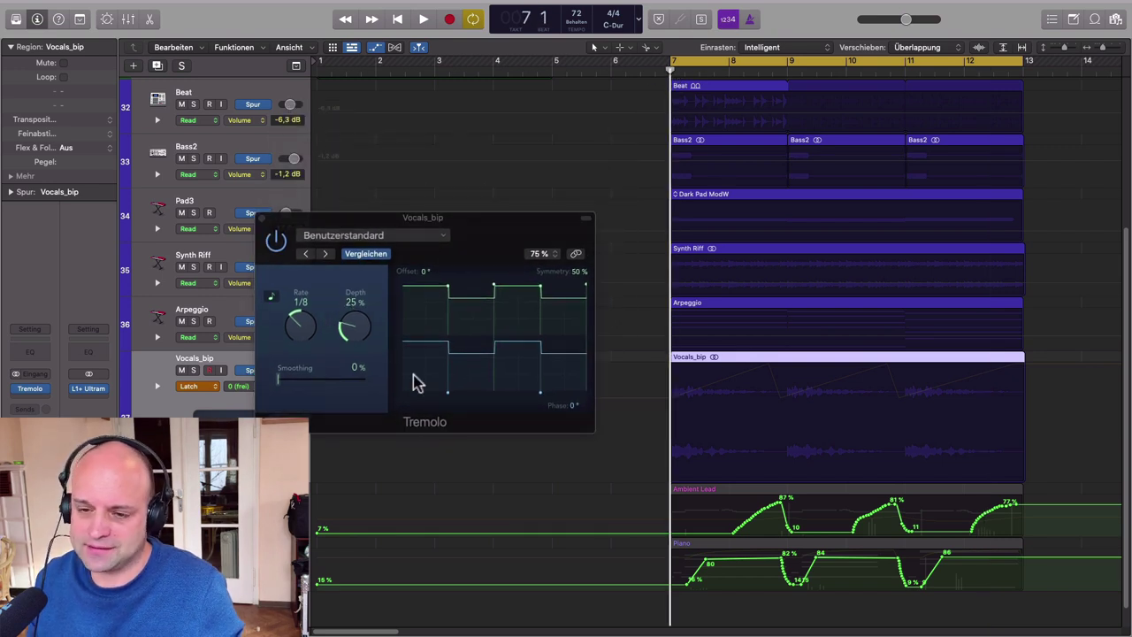
drag(354, 334, 305, 224)
key(space)
key(space)
click(672, 76)
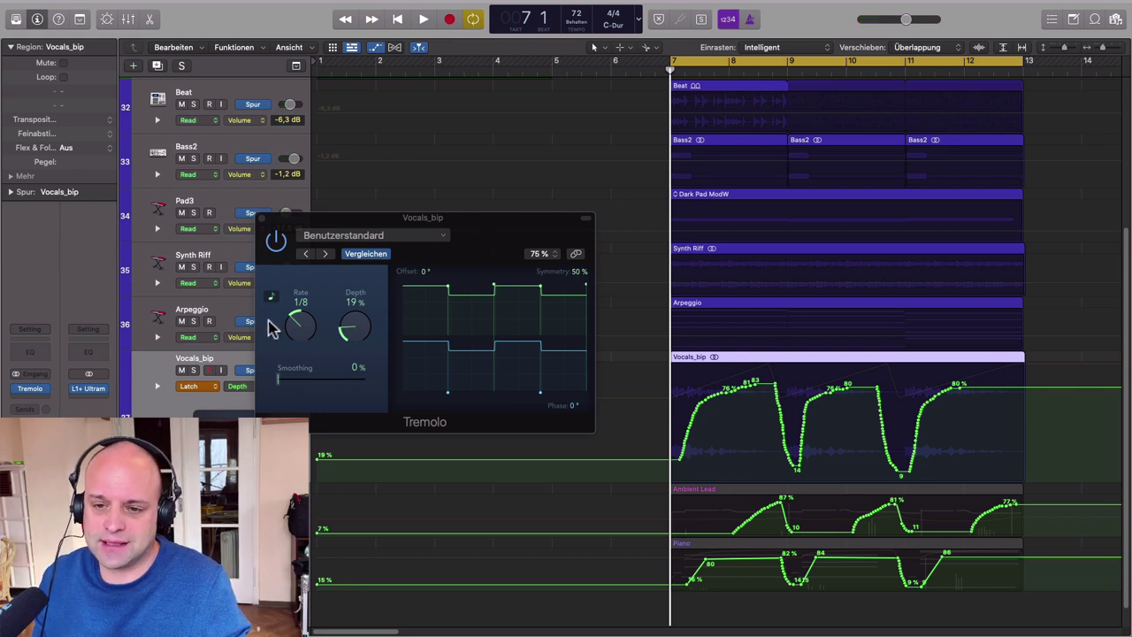
Record Vocals_bip Tremolo rate automation moving between 1/8 and 1/32t, close the plug-in and set the track's automation mode to Read
drag(493, 244, 541, 132)
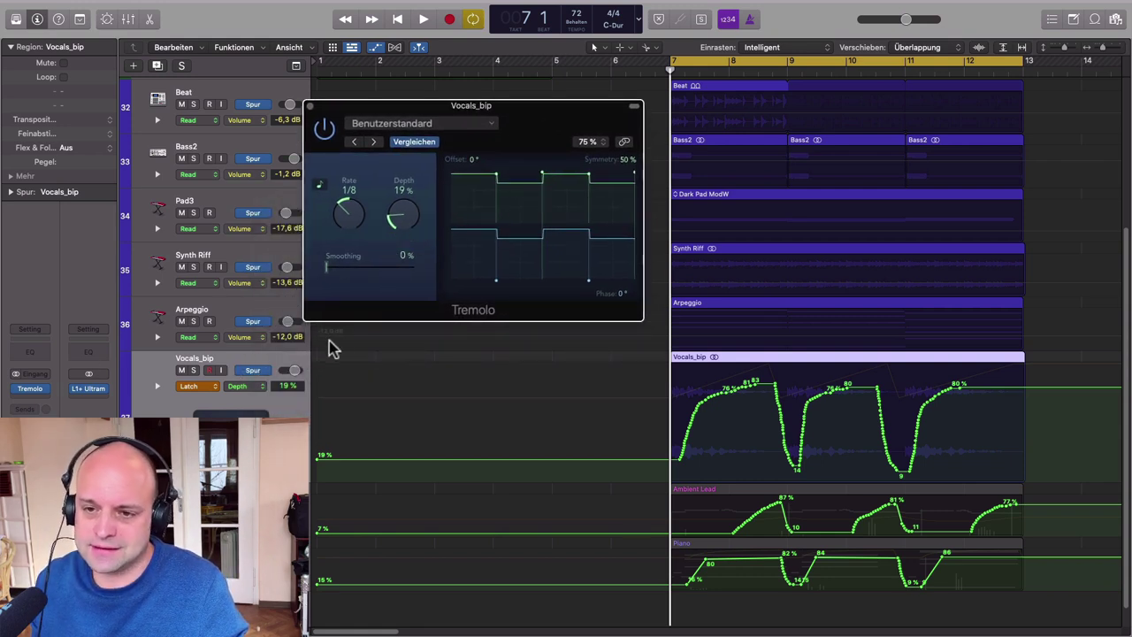
key(space)
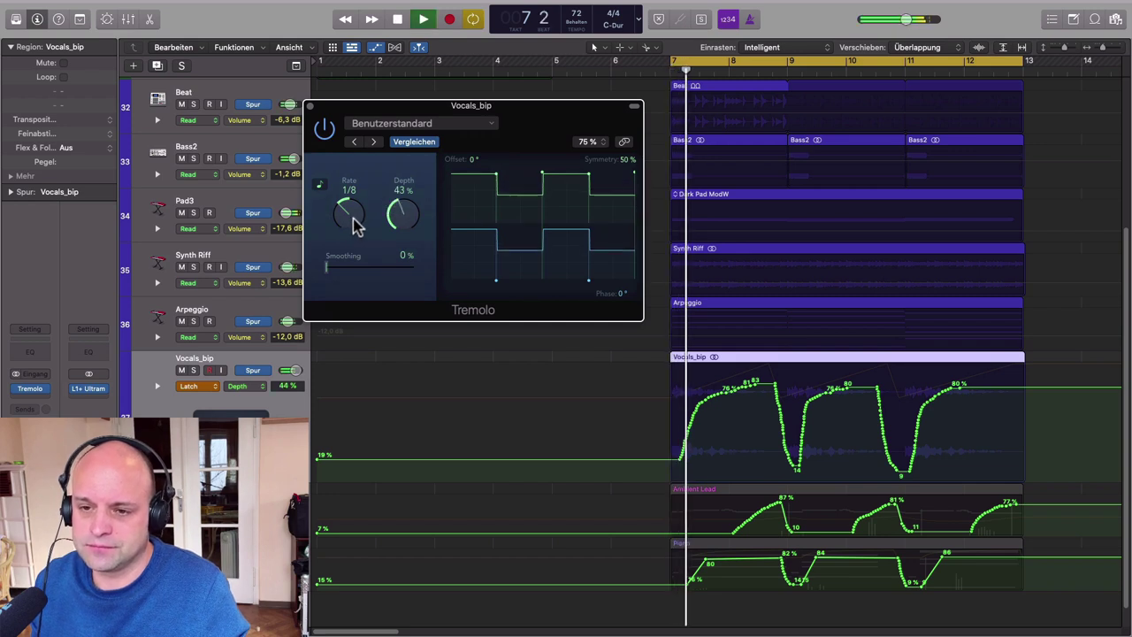
click(354, 224)
drag(354, 224, 347, 204)
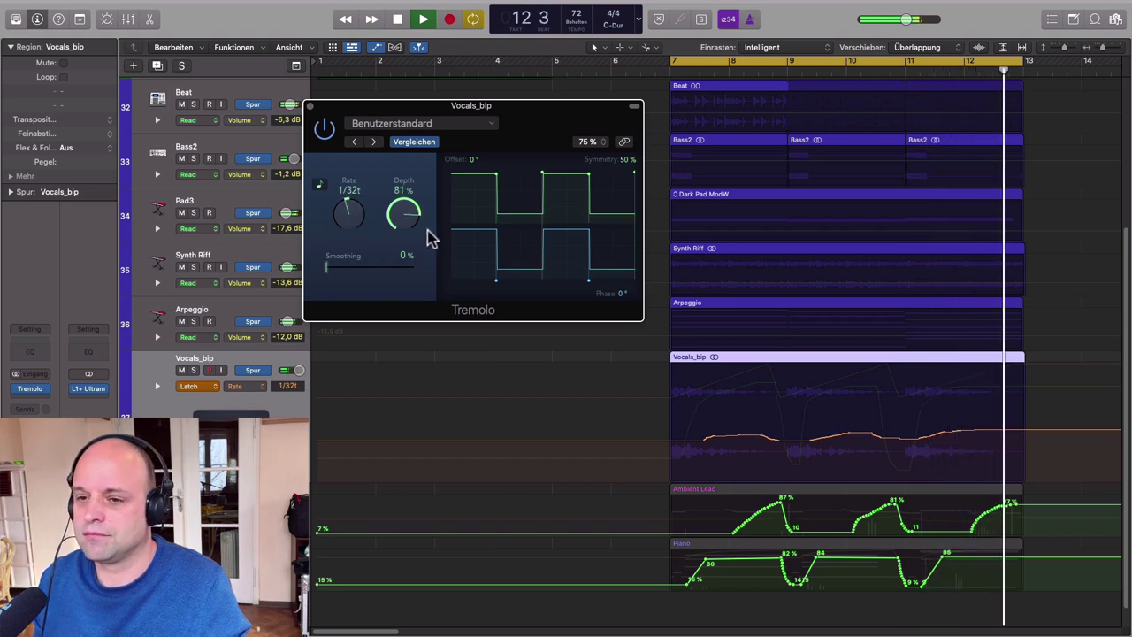
key(space)
click(311, 107)
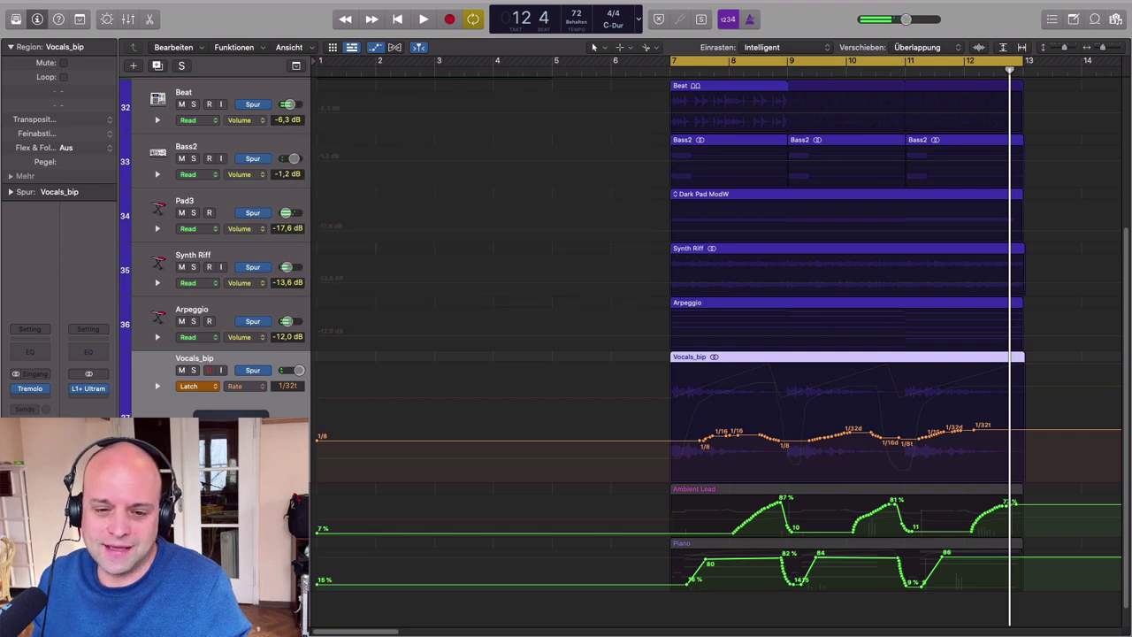
click(224, 399)
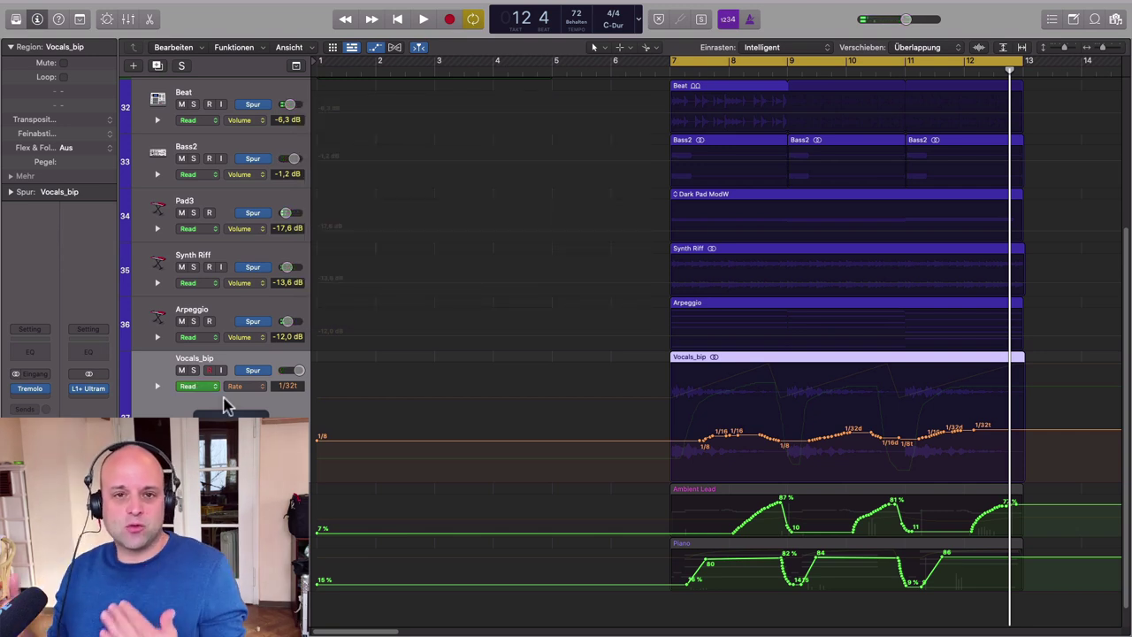
Unmute the Lead track and mute the Vocals_bip track
scroll(644, 331, down, 2)
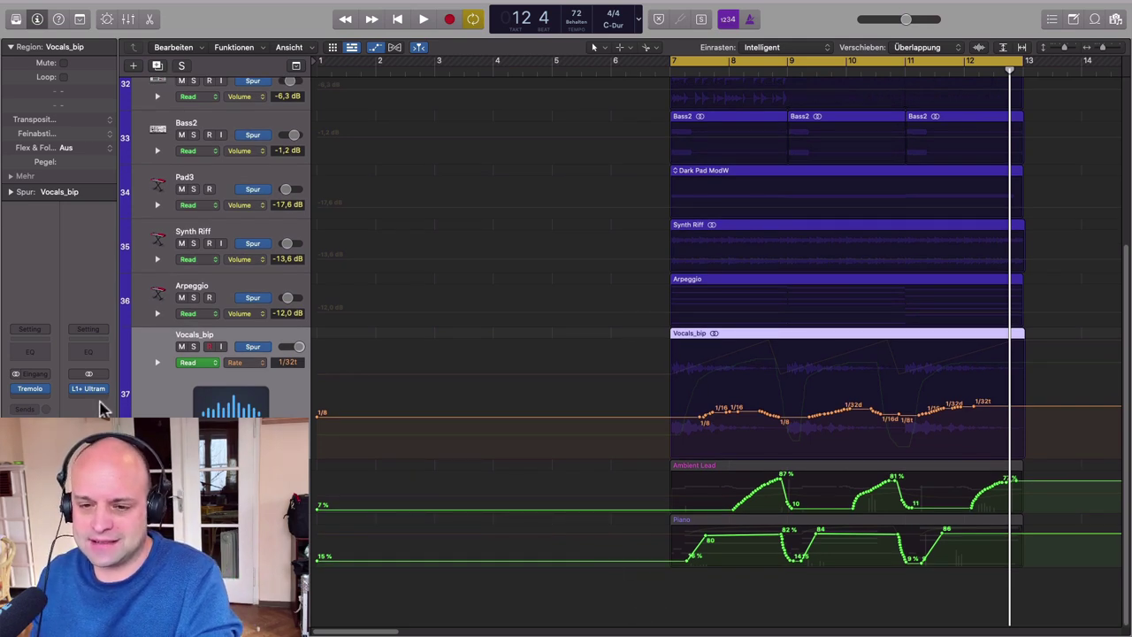
click(182, 484)
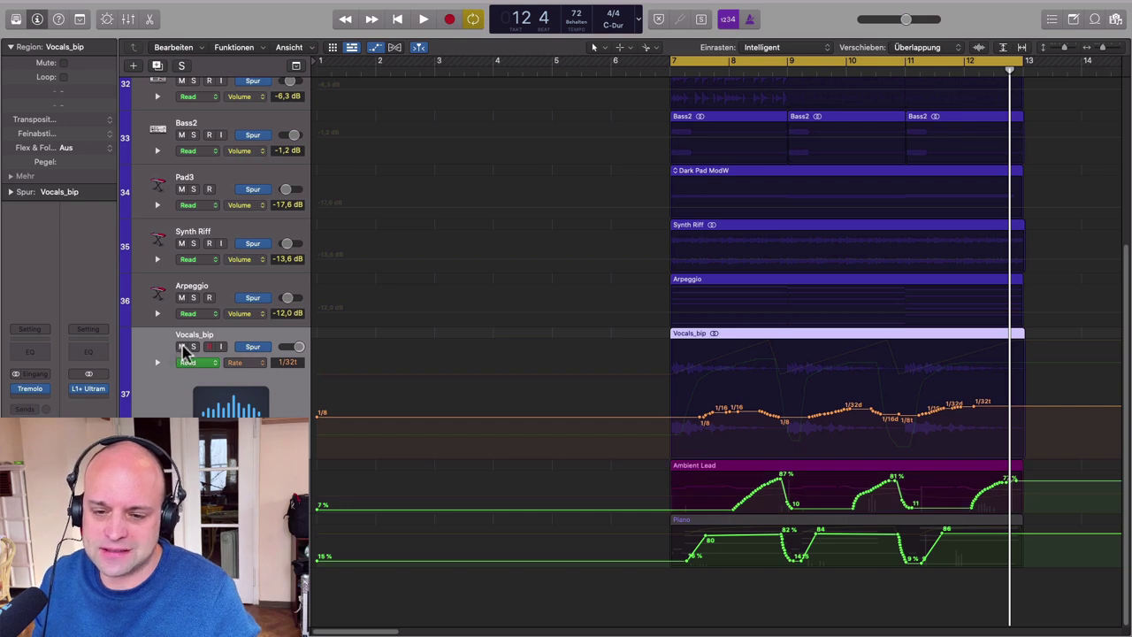
click(182, 347)
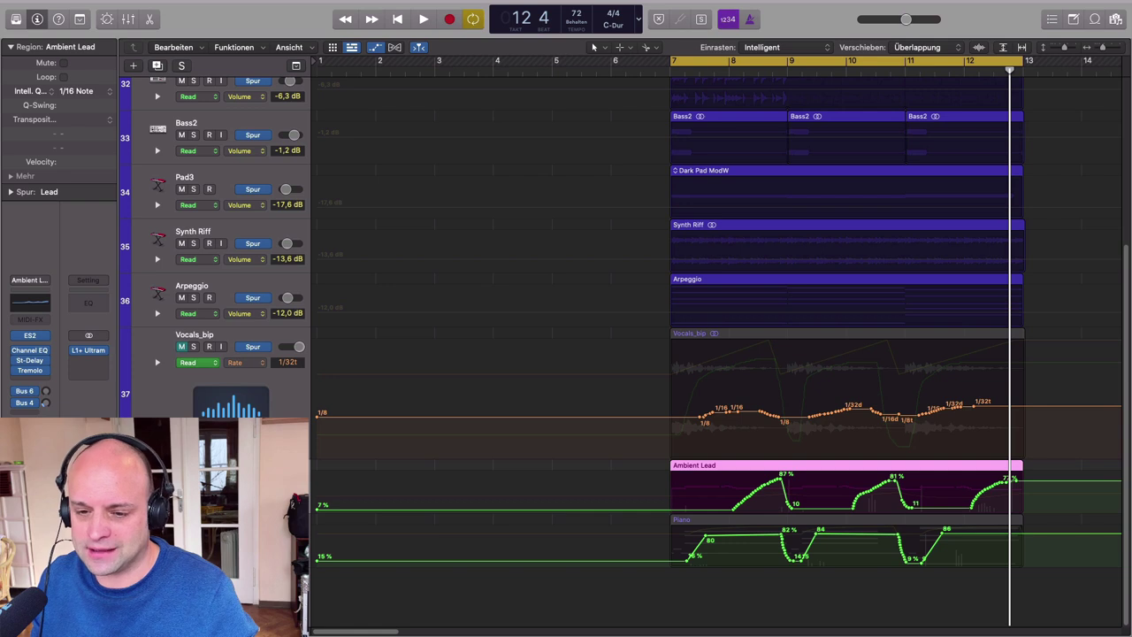
Enlarge the Ambient Lead region and play the loop, switching the Lead track's automation display from Depth to Rate
scroll(498, 463, right, 5)
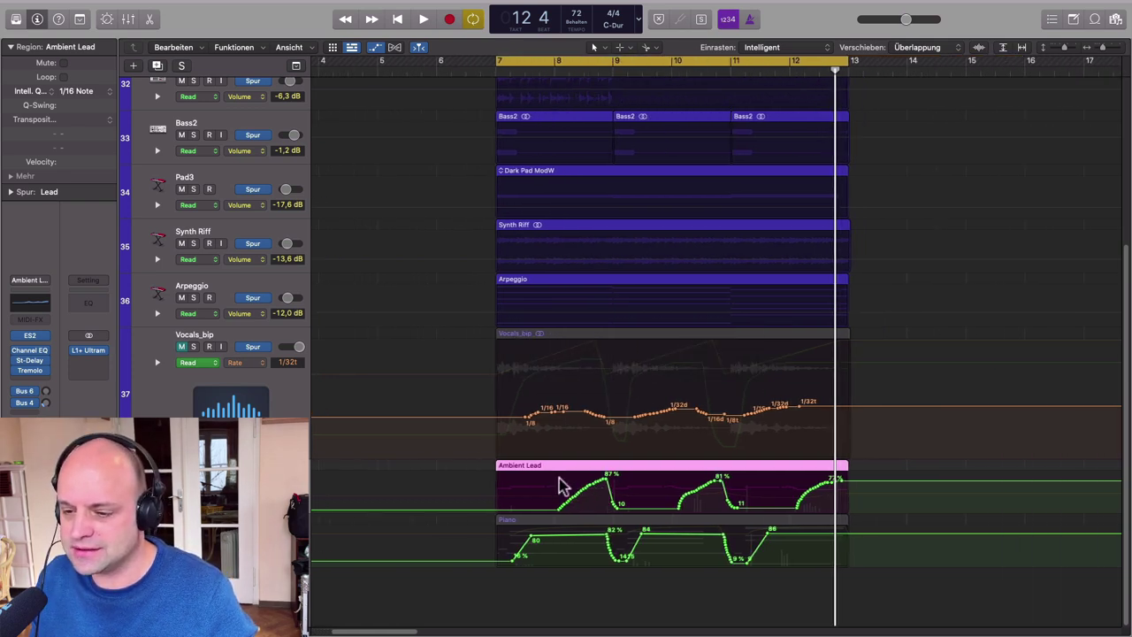
key(z)
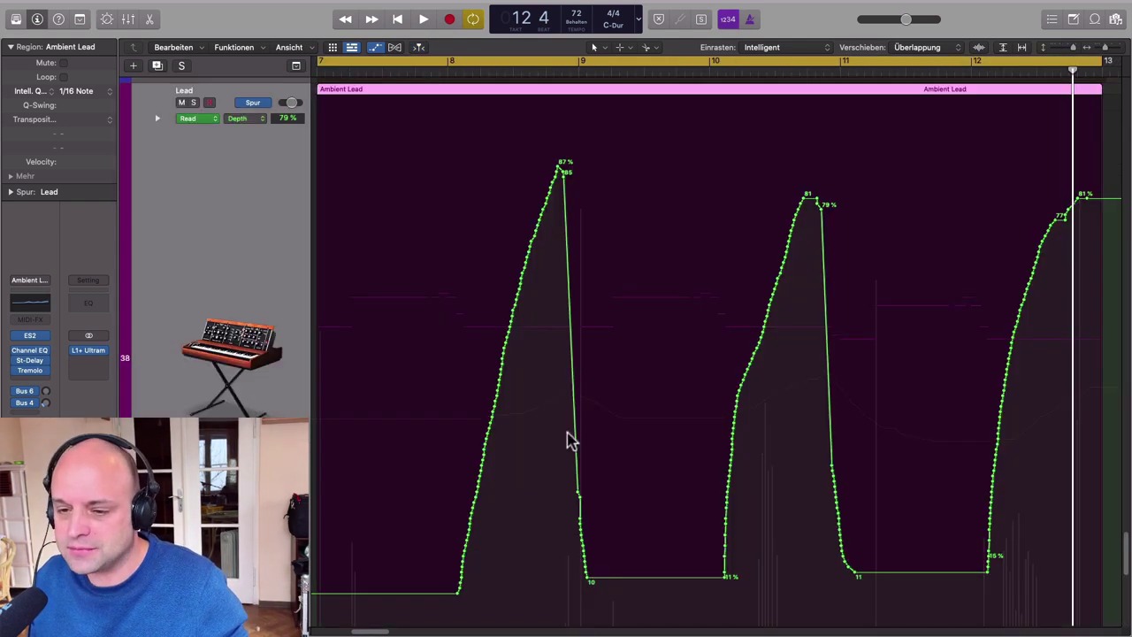
scroll(577, 422, left, 5)
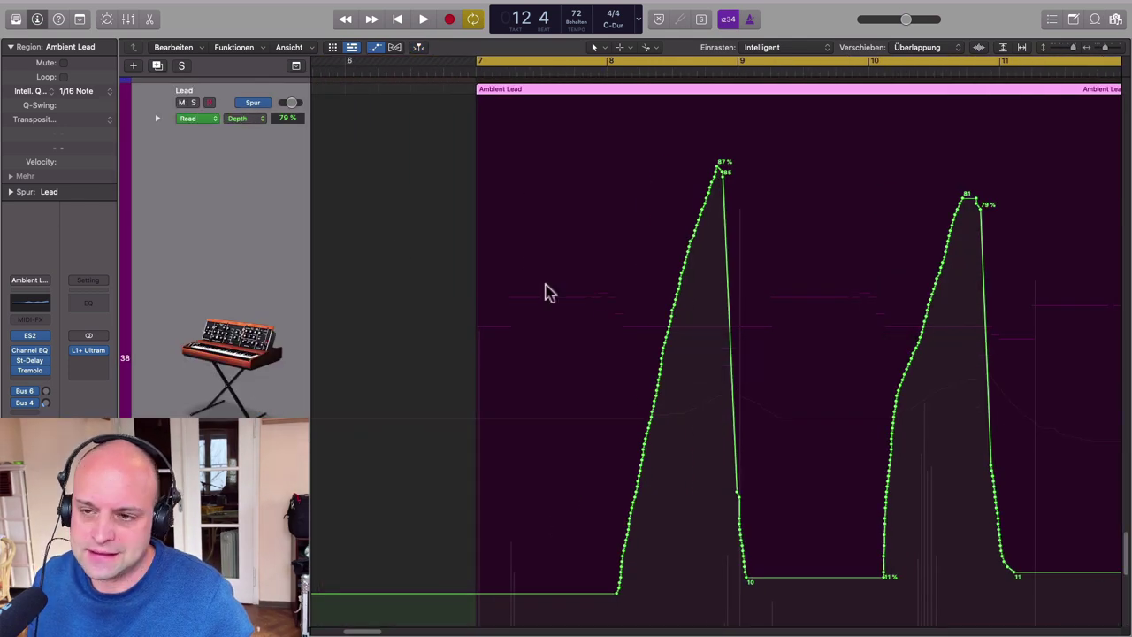
key(space)
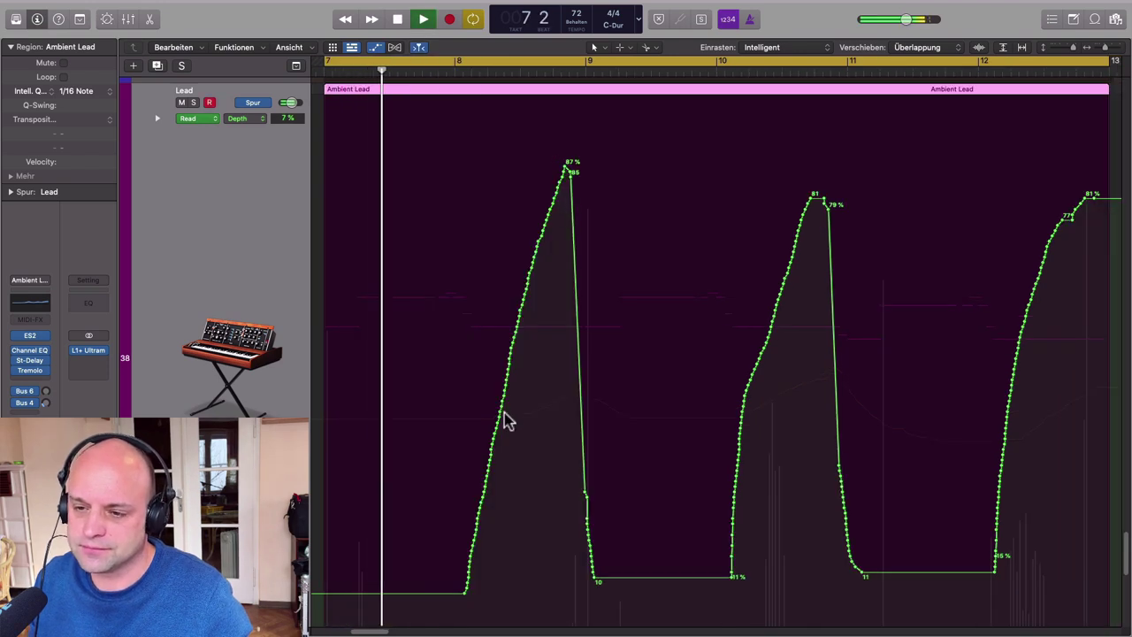
click(263, 119)
click(265, 126)
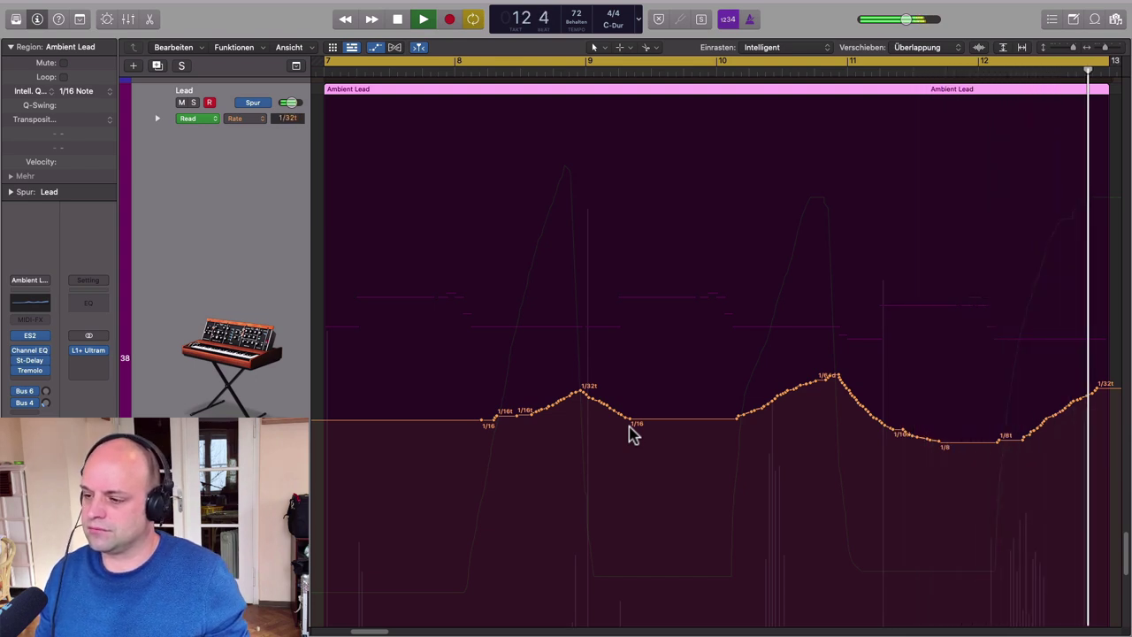
key(space)
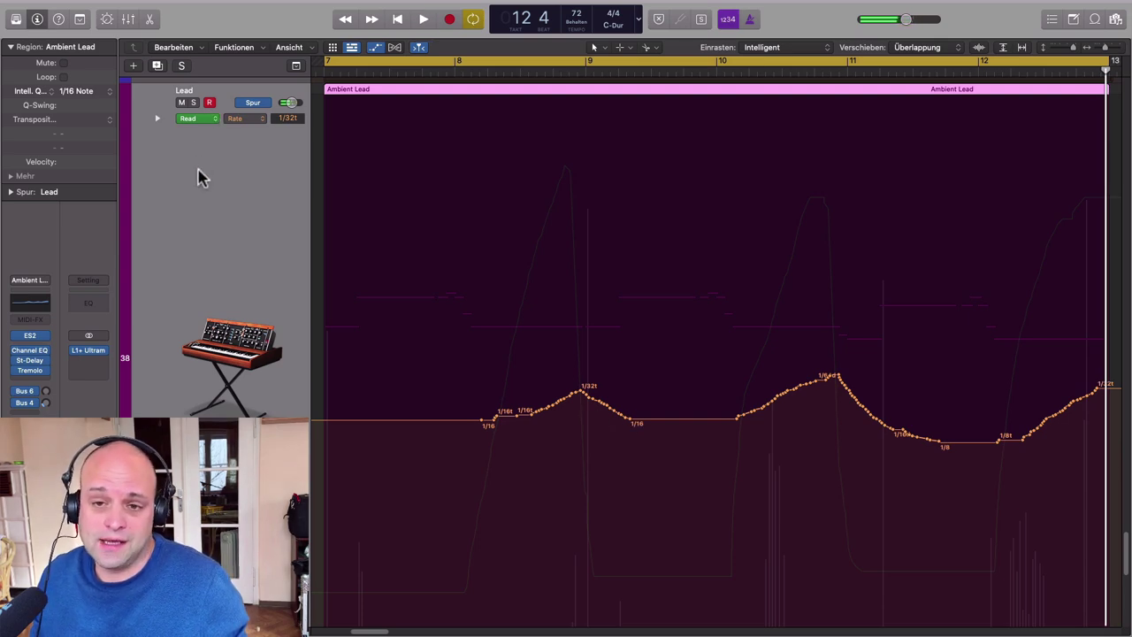
Unmute and solo the Piano track and play it from bar 7 with its Tremolo depth automation shown
key(Down)
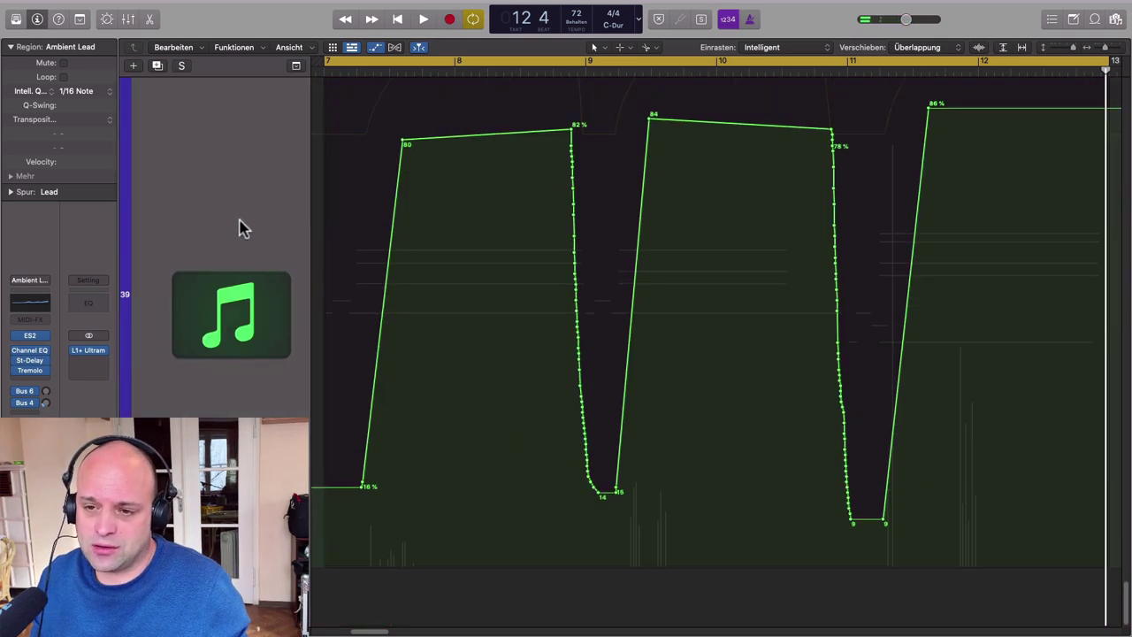
scroll(240, 227, up, 4)
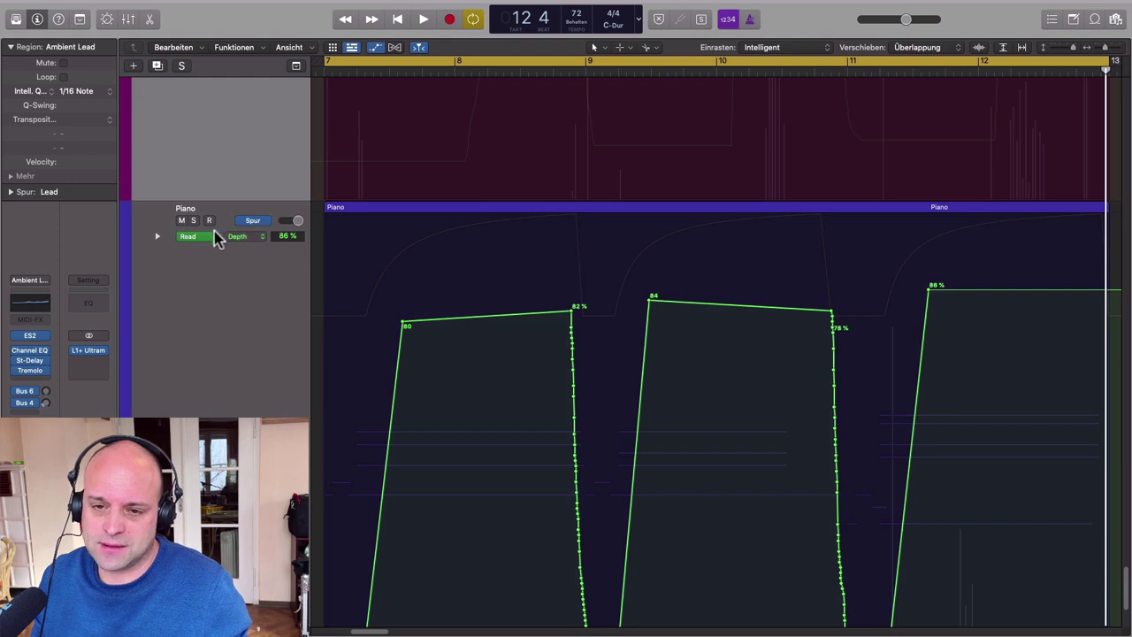
click(193, 220)
scroll(344, 203, left, 2)
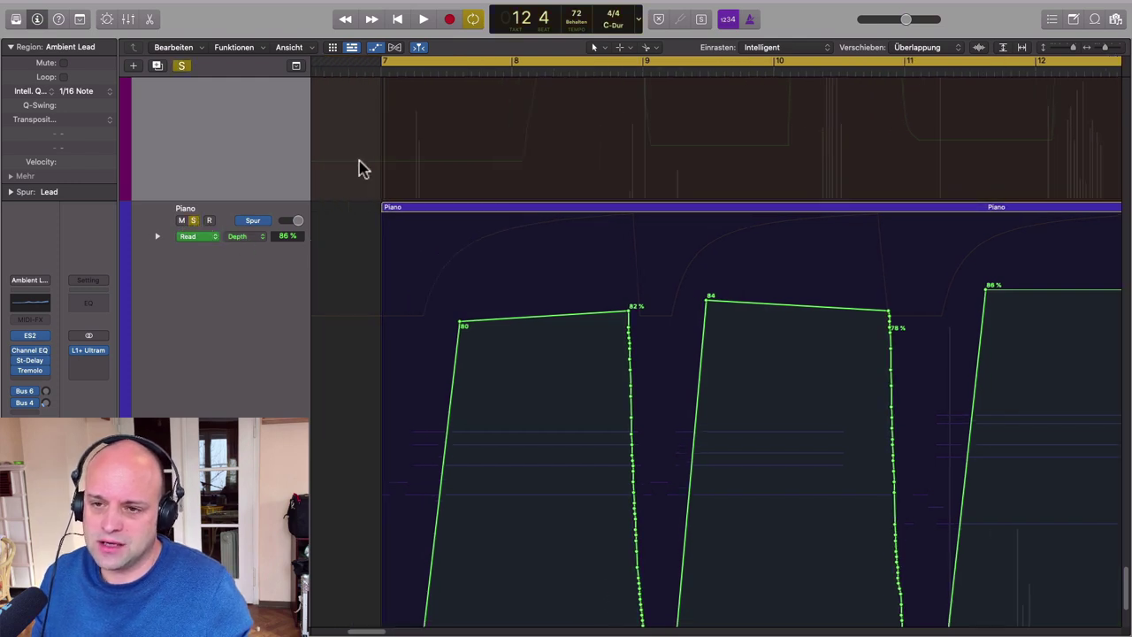
click(382, 62)
scroll(354, 124, right, 2)
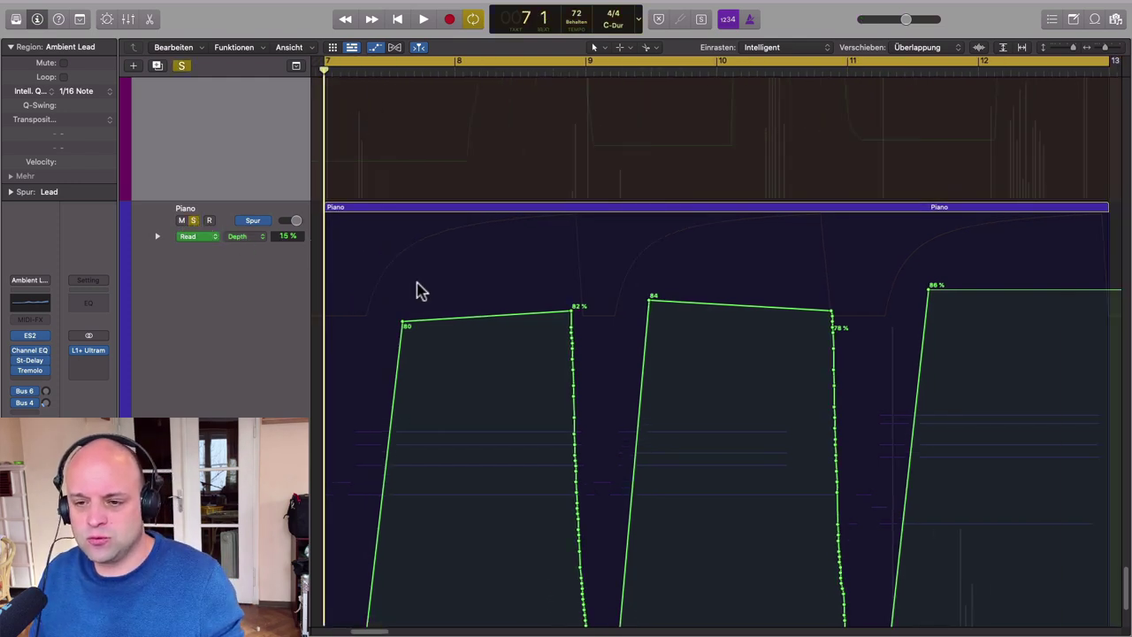
scroll(420, 292, left, 3)
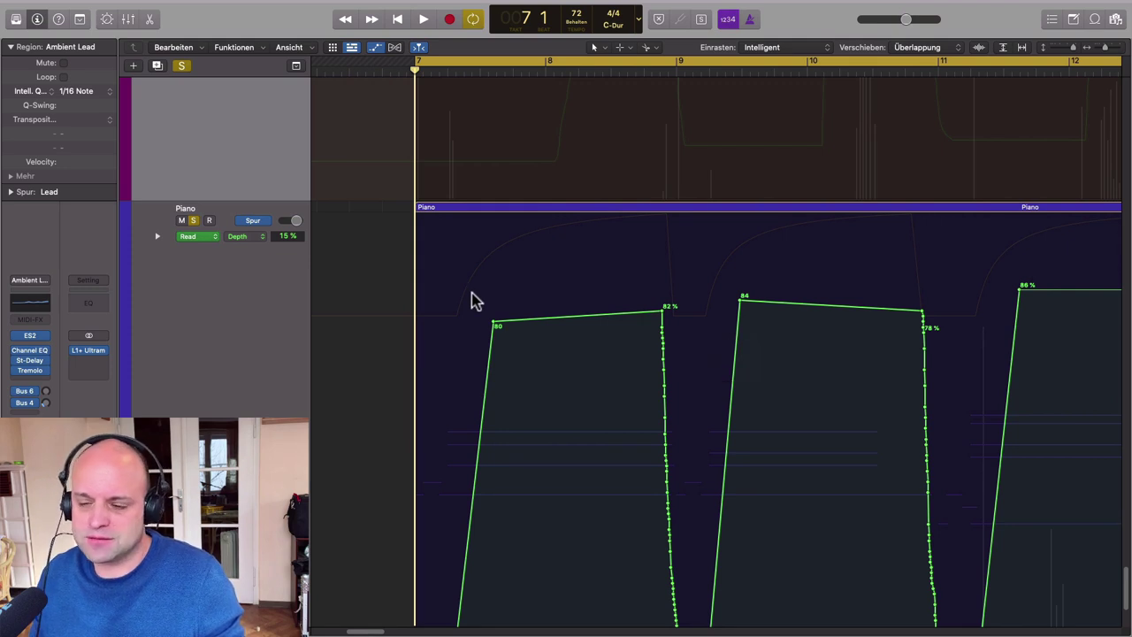
scroll(473, 301, right, 3)
key(space)
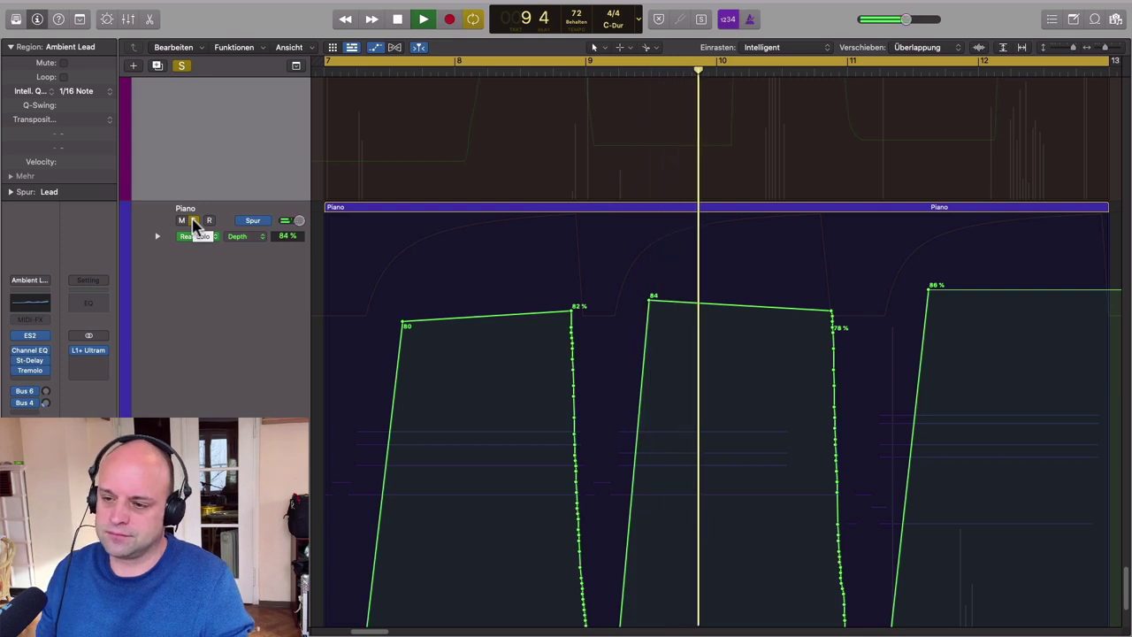
Turn off the Piano track's solo during playback and zoom the arrangement out to show the full Ambient Lead and Piano regions
click(194, 221)
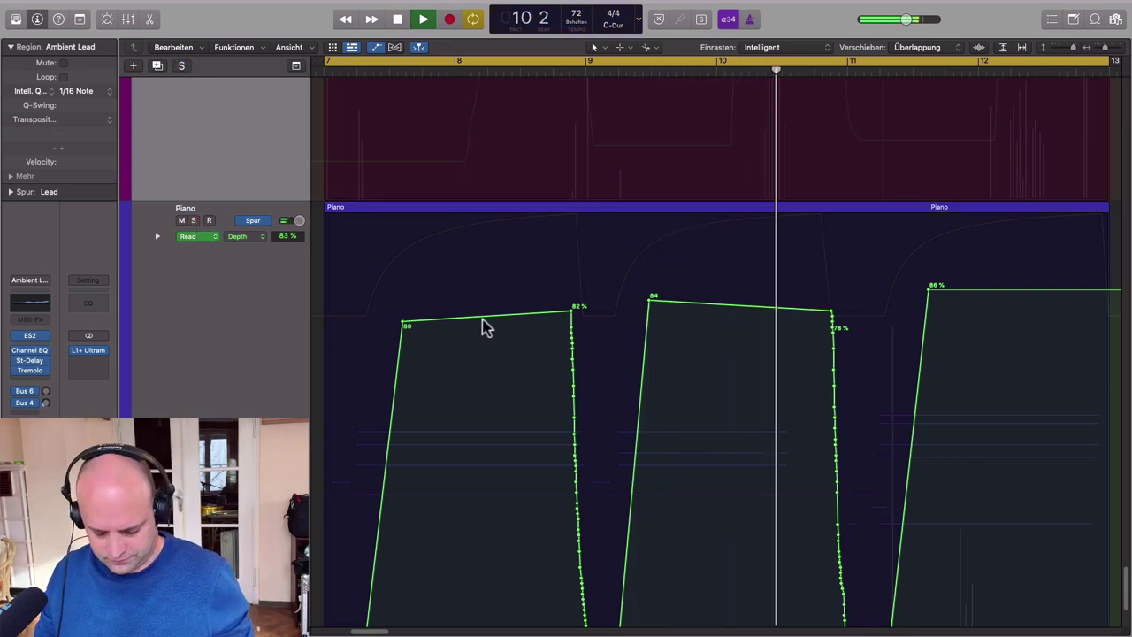
key(super+Left)
key(super+Left)
key(super+Left)
key(super+Up)
key(super+Up)
key(super+Up)
key(super+Up)
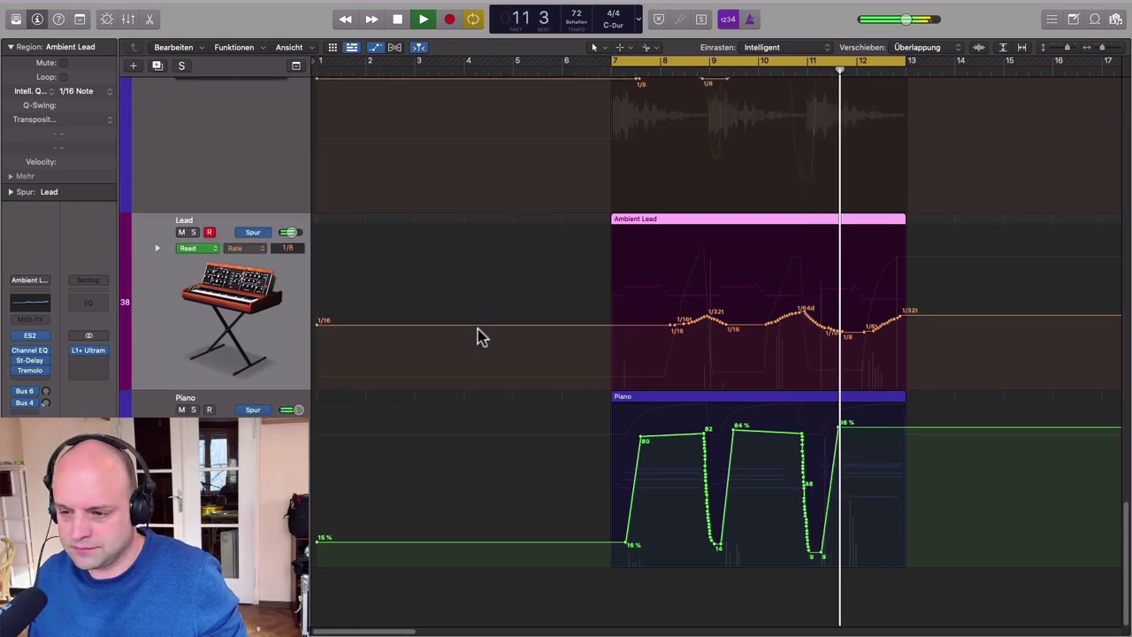
Hide the track automation, listen to the combined loop, stop playback and select the Vocals_bip track
key(a)
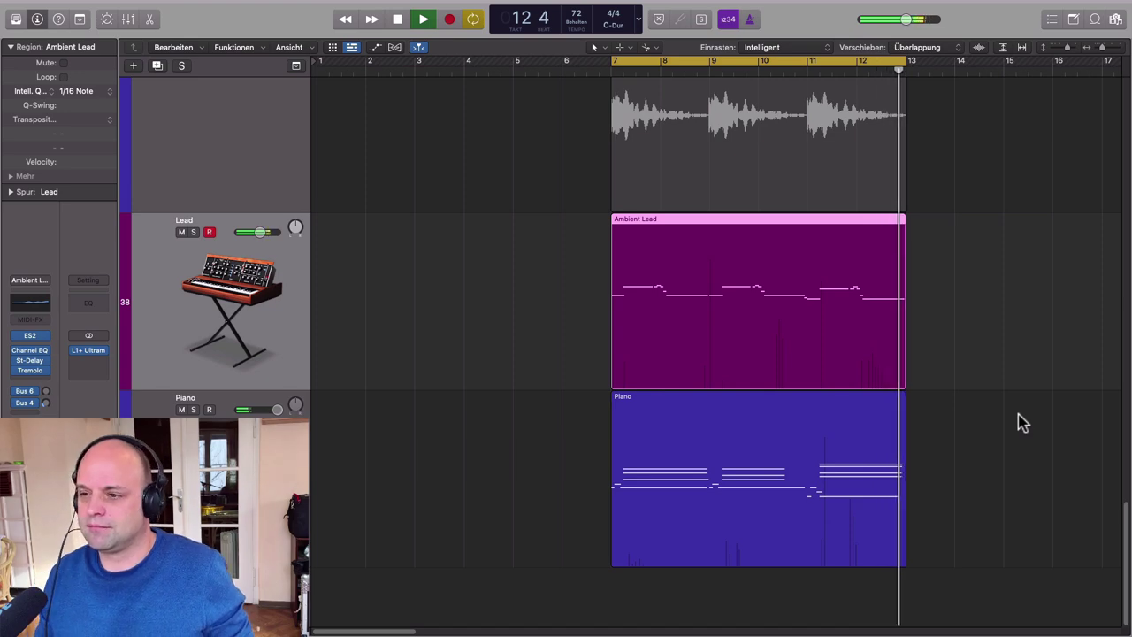
key(space)
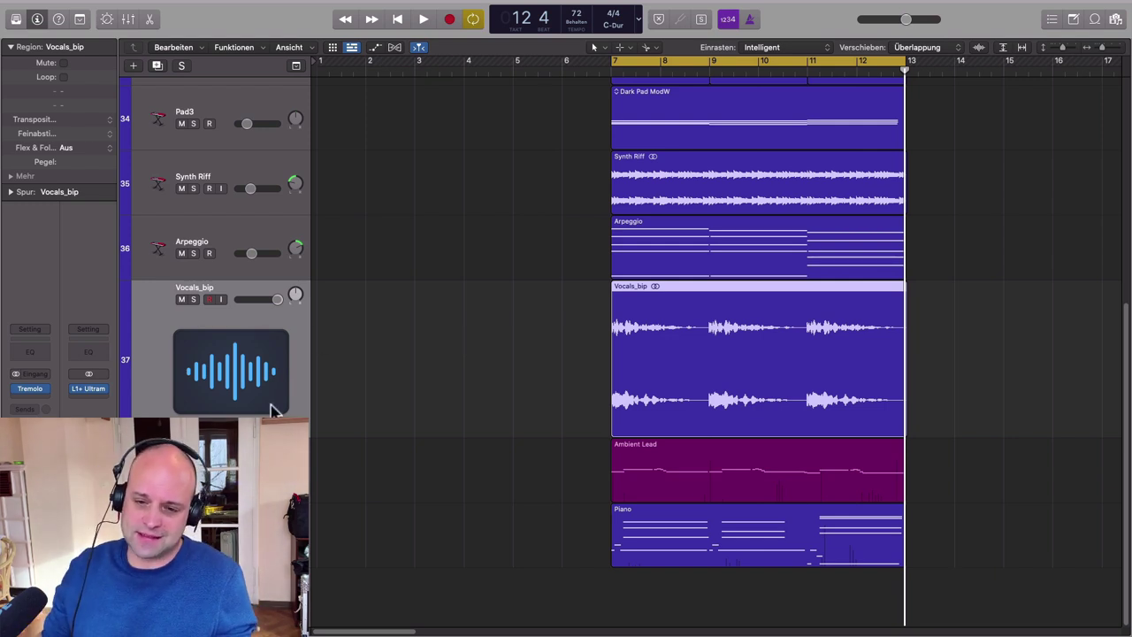
click(268, 467)
click(267, 378)
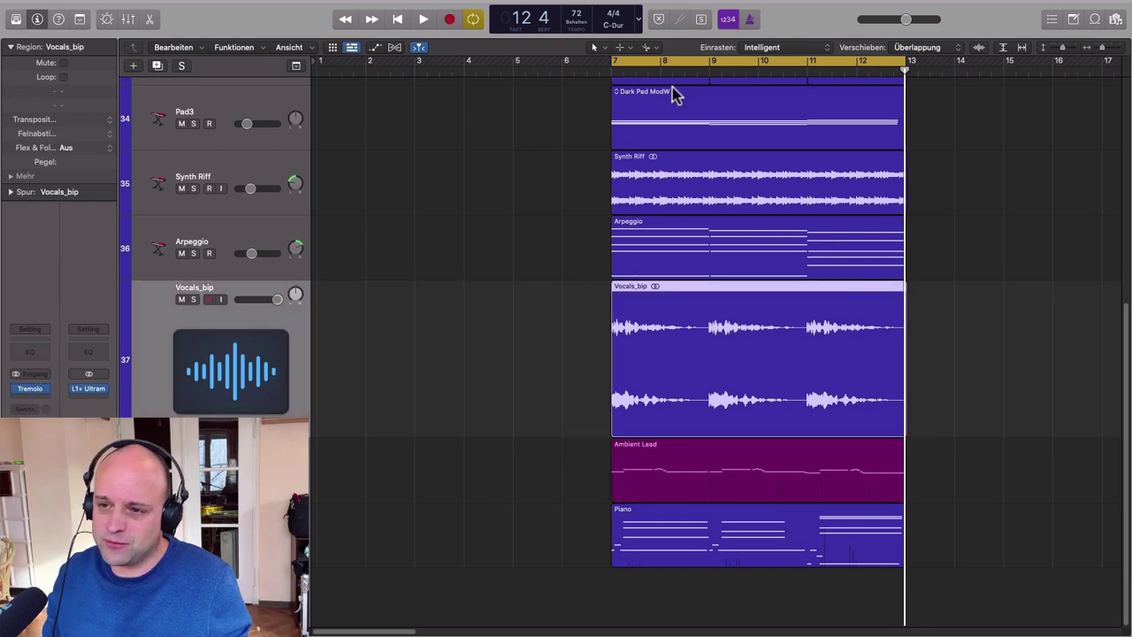